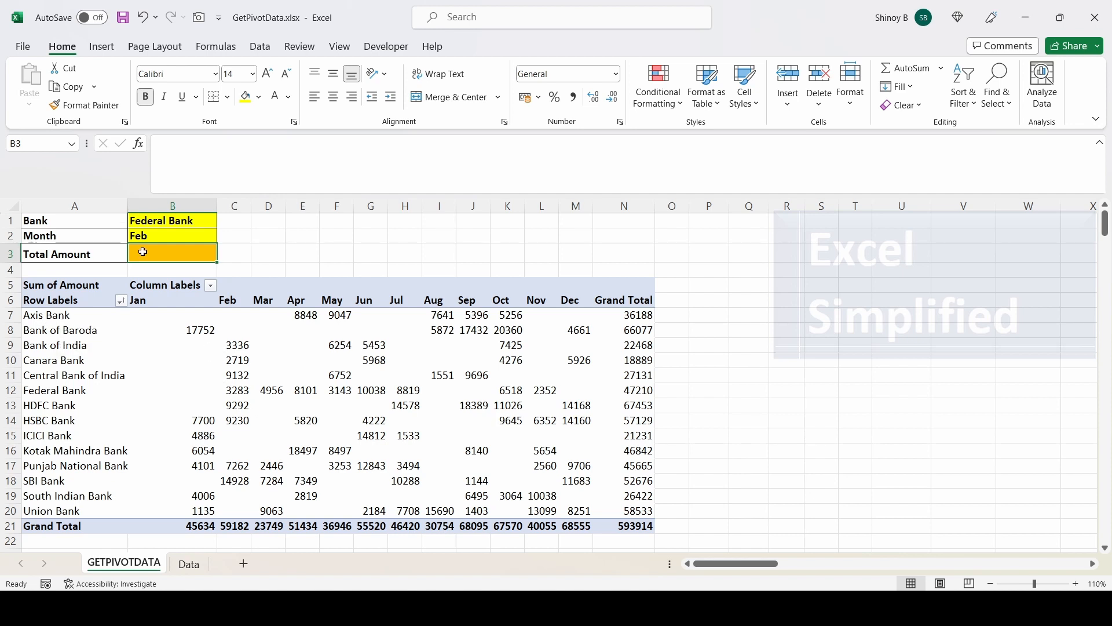
Check the dropdown lists for the bank in B1 and the month in B2, keeping Federal Bank and Feb.
{"action": "left_click", "coordinate": [152, 220]}
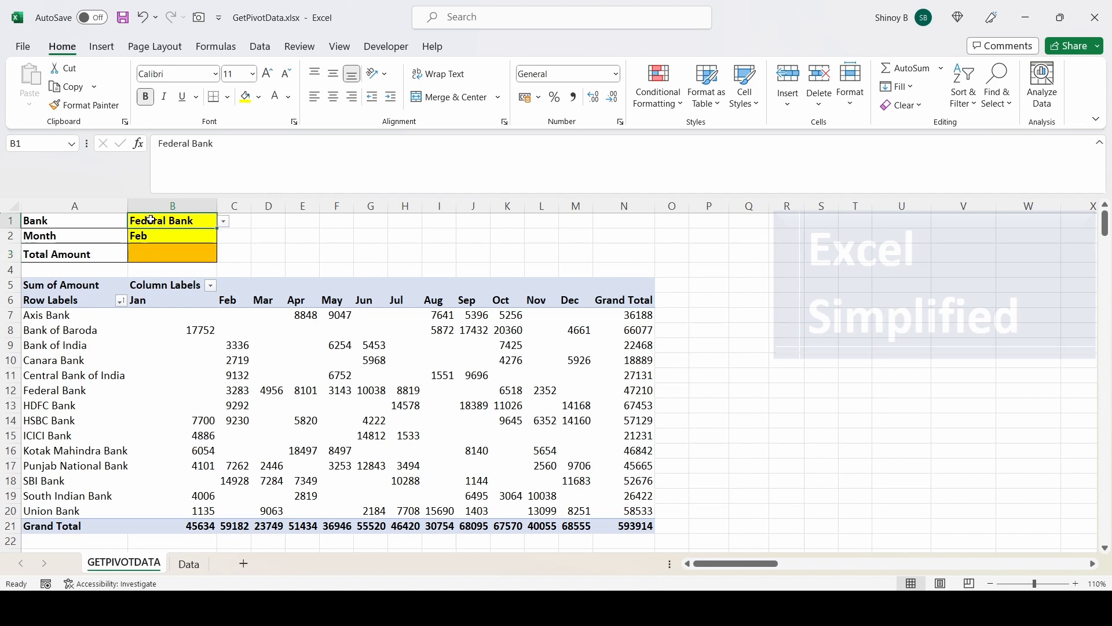
{"action": "left_click", "coordinate": [224, 221]}
{"action": "left_click", "coordinate": [202, 245]}
{"action": "left_click", "coordinate": [174, 239]}
{"action": "left_click", "coordinate": [224, 238]}
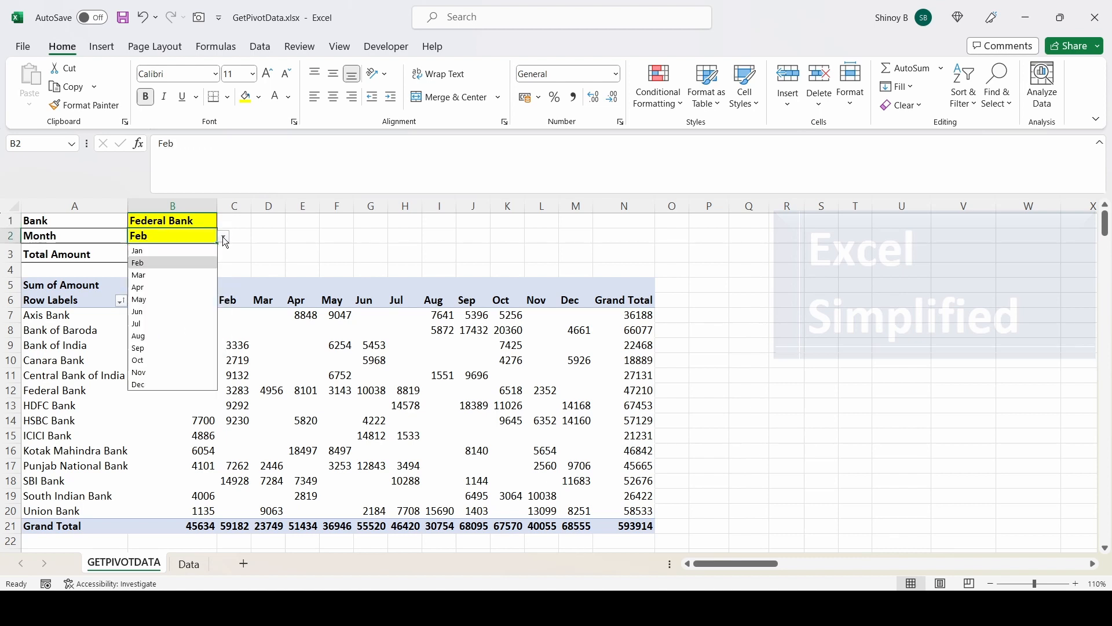
{"action": "left_click", "coordinate": [159, 261]}
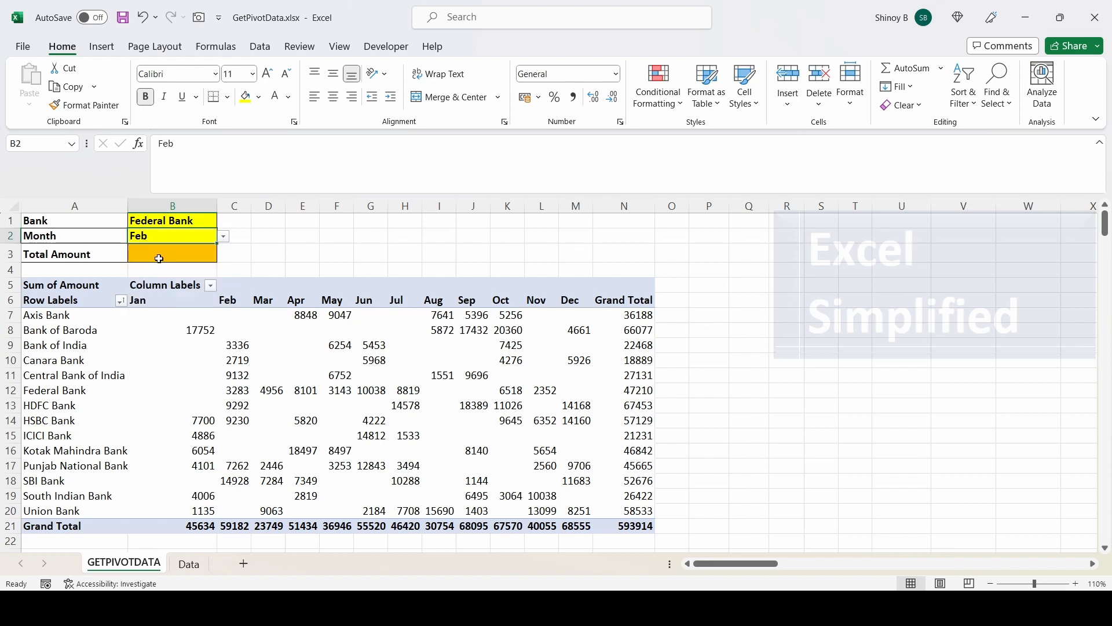
{"action": "left_click", "coordinate": [159, 259]}
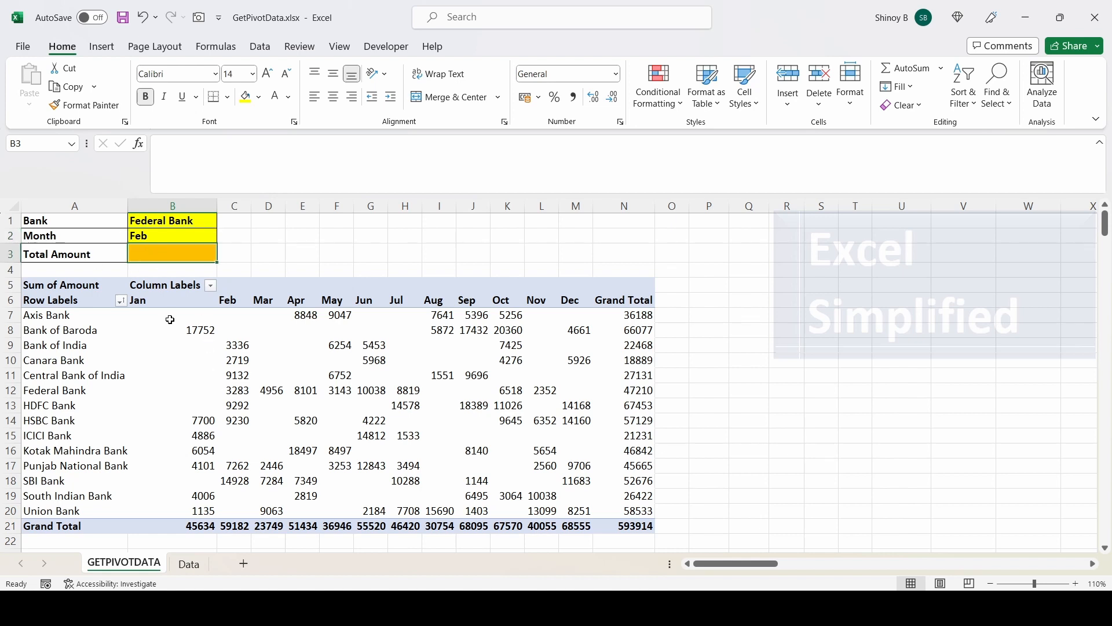
Clear the month in B2 and locate Federal Bank's grand total in the pivot table.
{"action": "left_click", "coordinate": [158, 236]}
{"action": "key", "text": "Delete"}
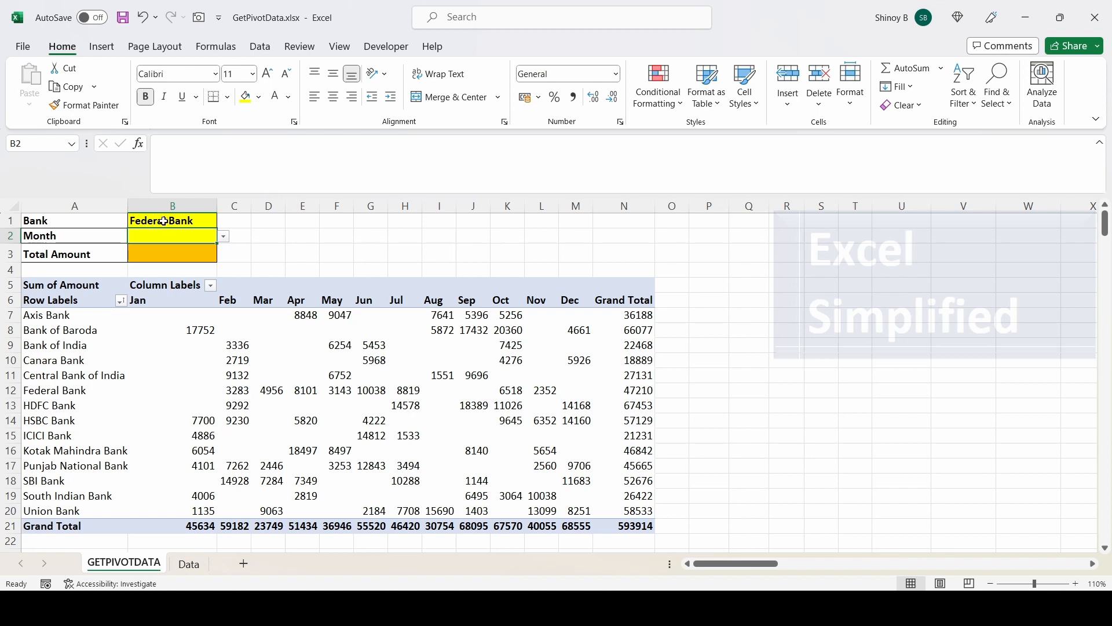
{"action": "left_click", "coordinate": [164, 220]}
{"action": "left_click", "coordinate": [164, 252]}
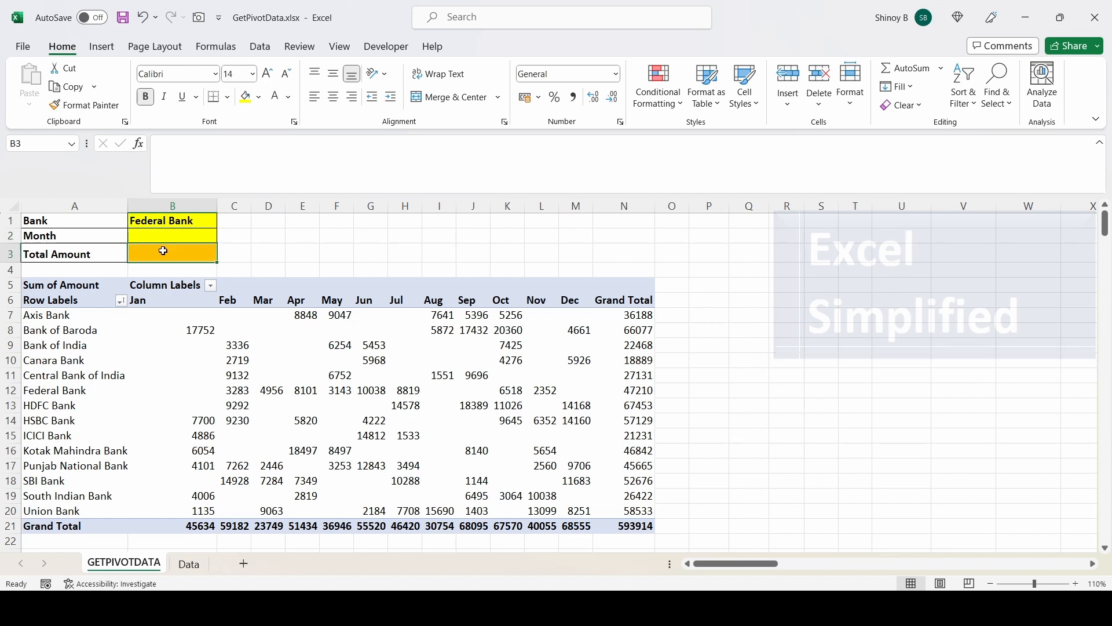
{"action": "left_click_drag", "start_coordinate": [64, 396], "coordinate": [640, 390]}
{"action": "left_click", "coordinate": [646, 392]}
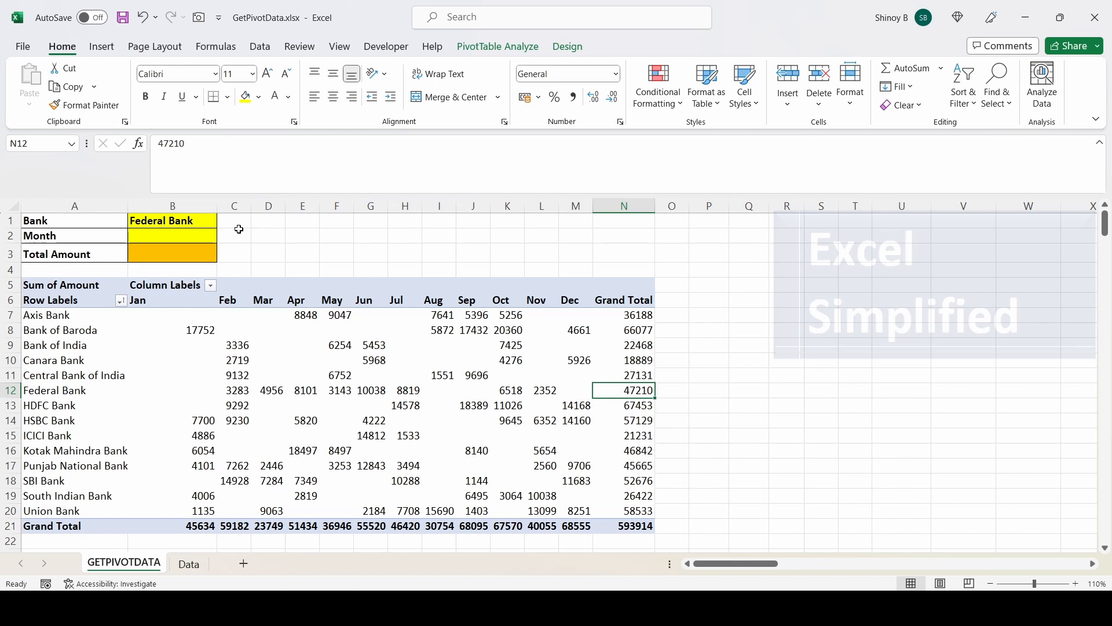
Restore Feb as the month, clear the bank in B1, and locate the Feb grand total in the pivot table.
{"action": "left_click", "coordinate": [173, 231]}
{"action": "left_click", "coordinate": [156, 220]}
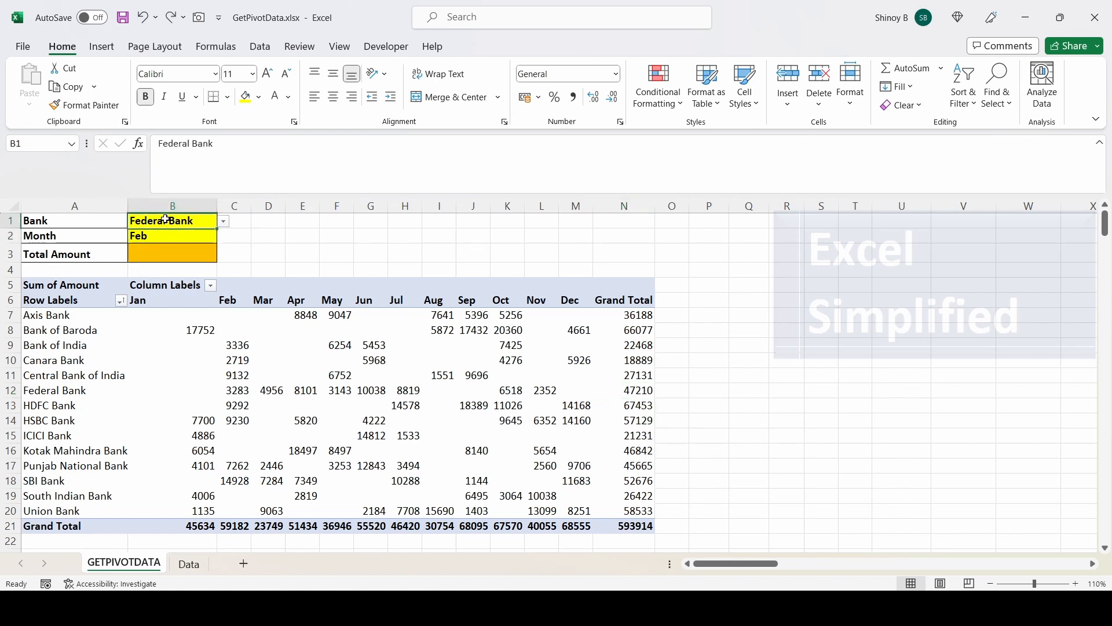
{"action": "key", "text": "Delete"}
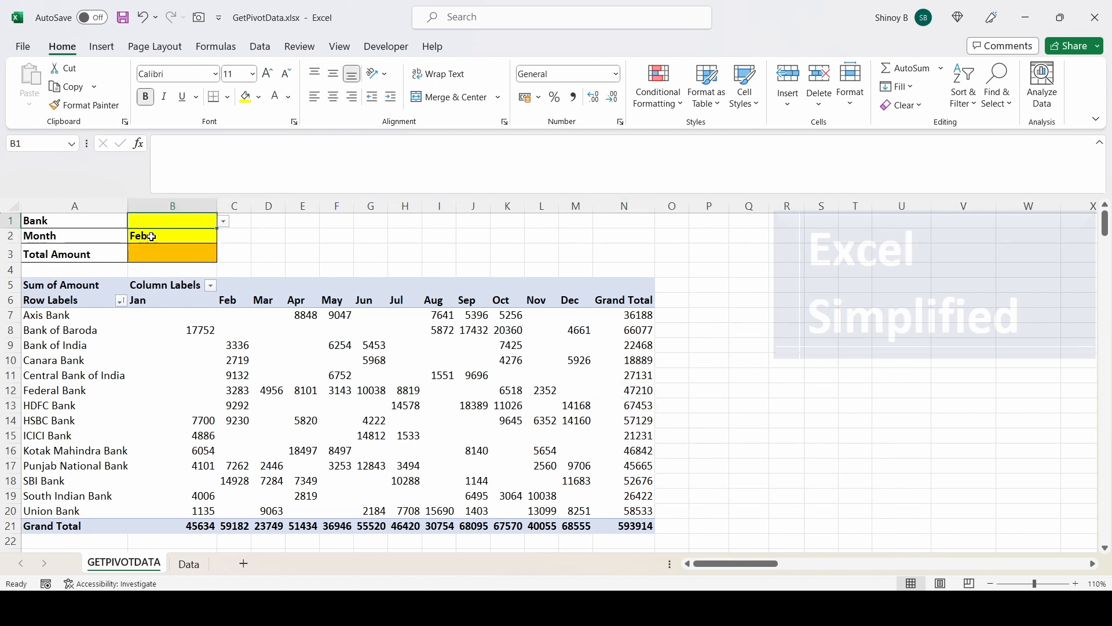
{"action": "left_click", "coordinate": [229, 295]}
{"action": "left_click", "coordinate": [234, 526]}
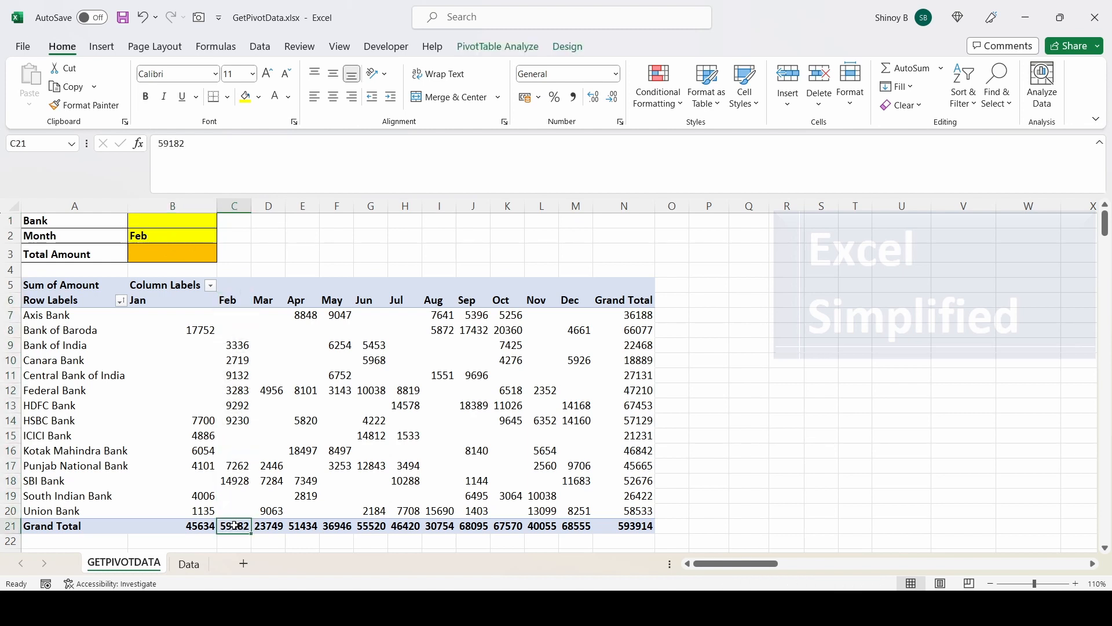
Clear the month in B2 as well and locate the pivot table's overall grand total.
{"action": "left_click", "coordinate": [162, 236]}
{"action": "key", "text": "Delete"}
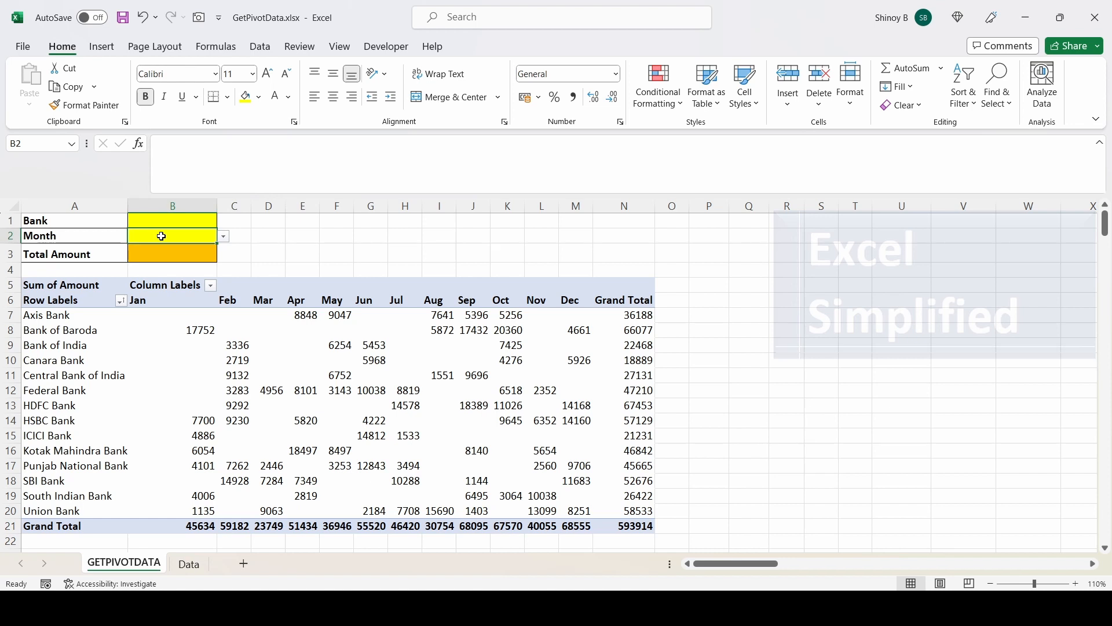
{"action": "left_click", "coordinate": [628, 524]}
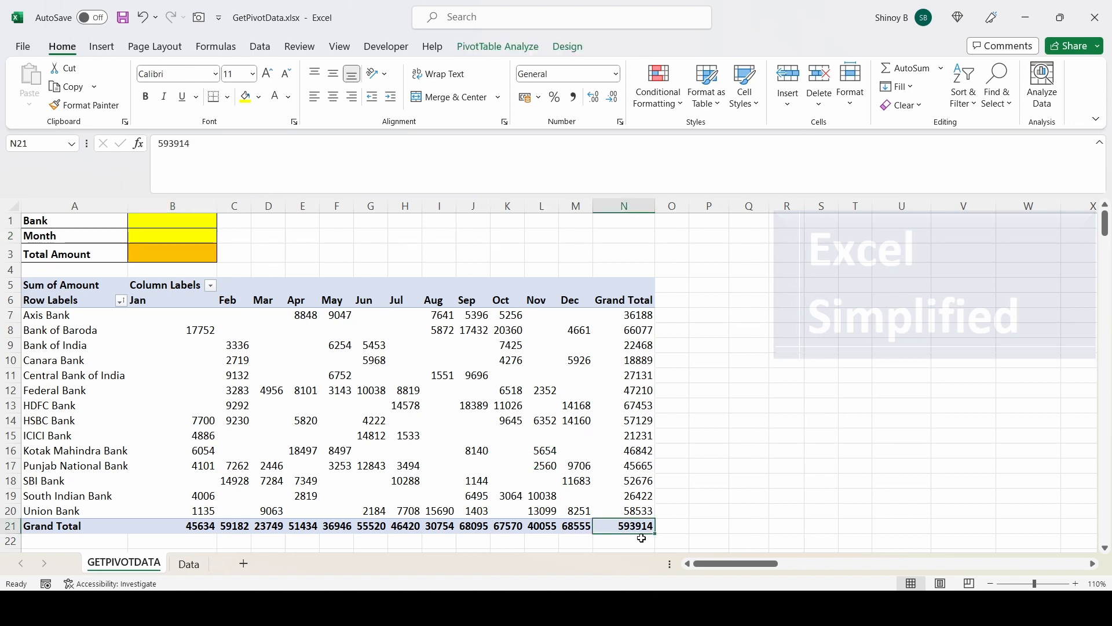
{"action": "left_click", "coordinate": [709, 405]}
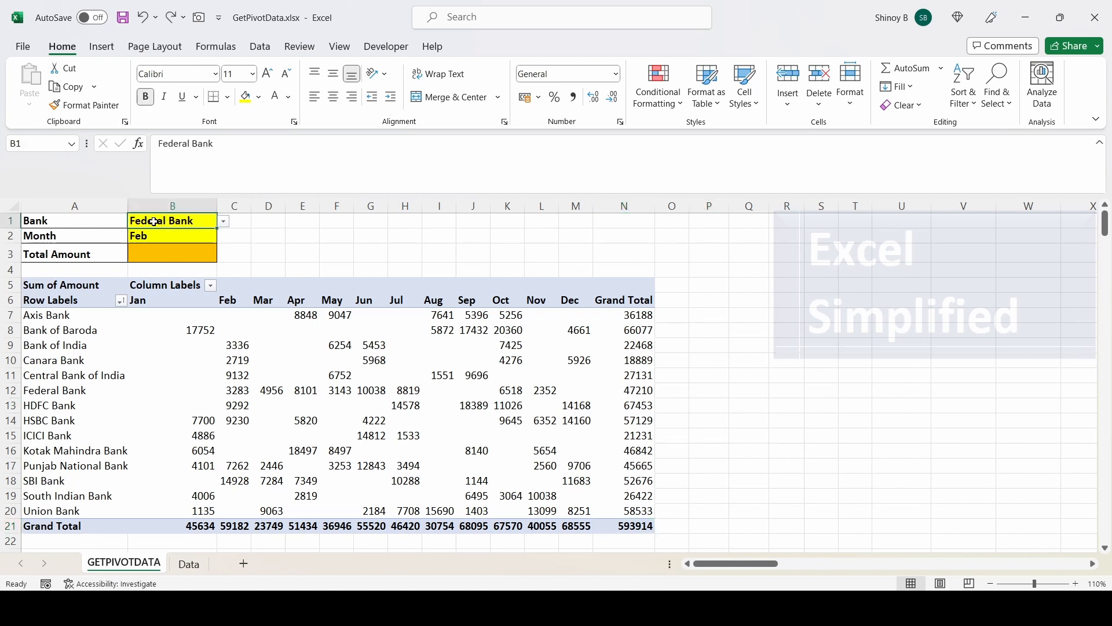
Locate Federal Bank's Feb amount in the pivot table and reference it in P12 with the formula =C12.
{"action": "left_click", "coordinate": [145, 237]}
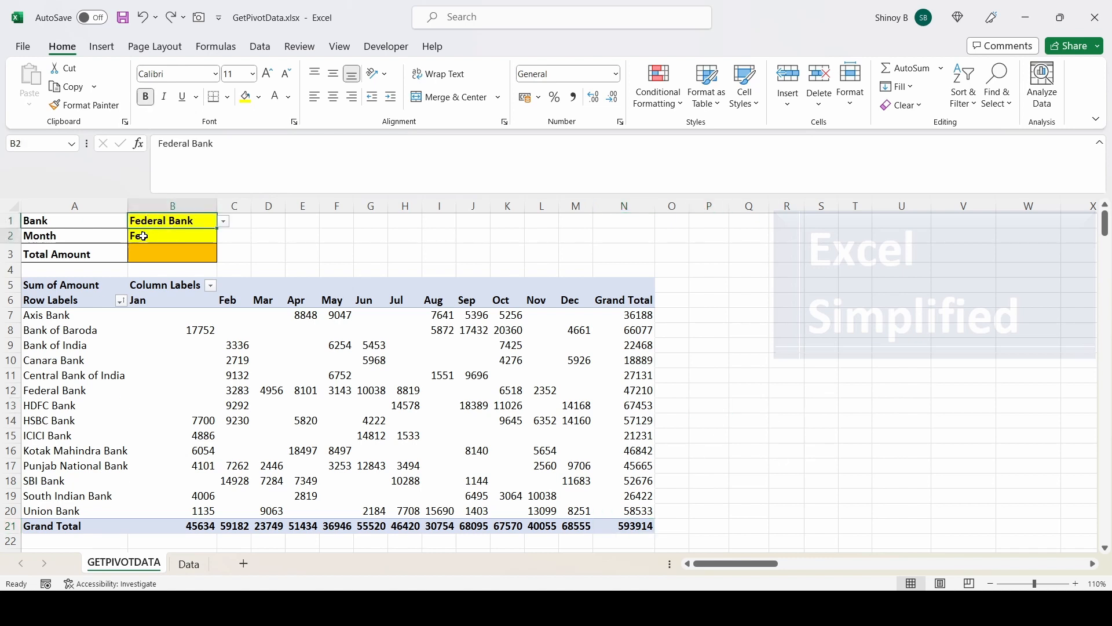
{"action": "left_click", "coordinate": [231, 388]}
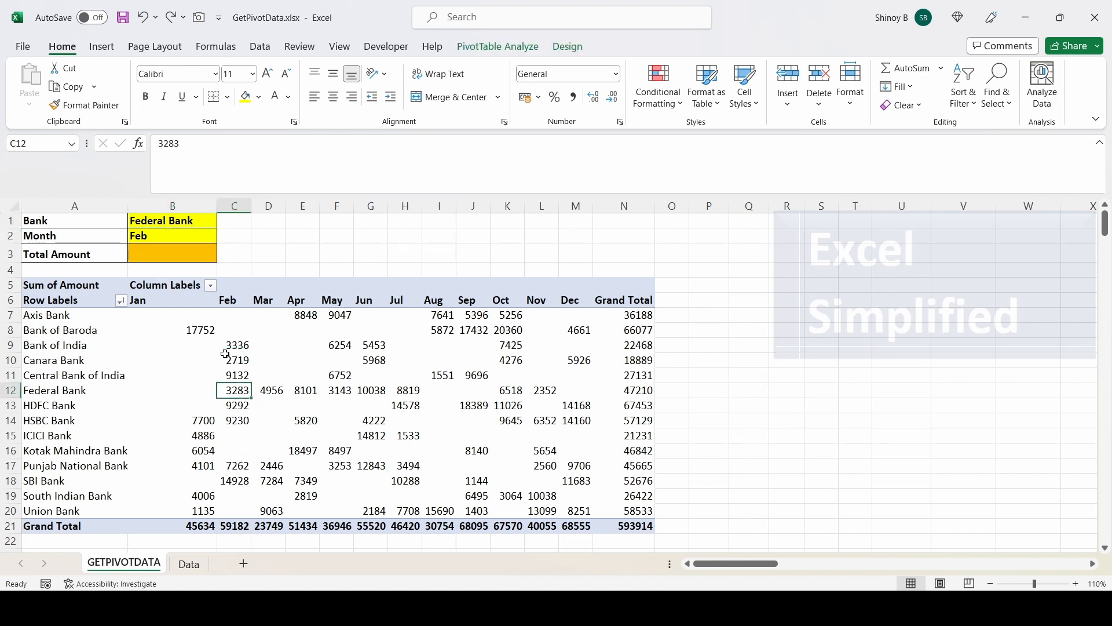
{"action": "left_click", "coordinate": [715, 391]}
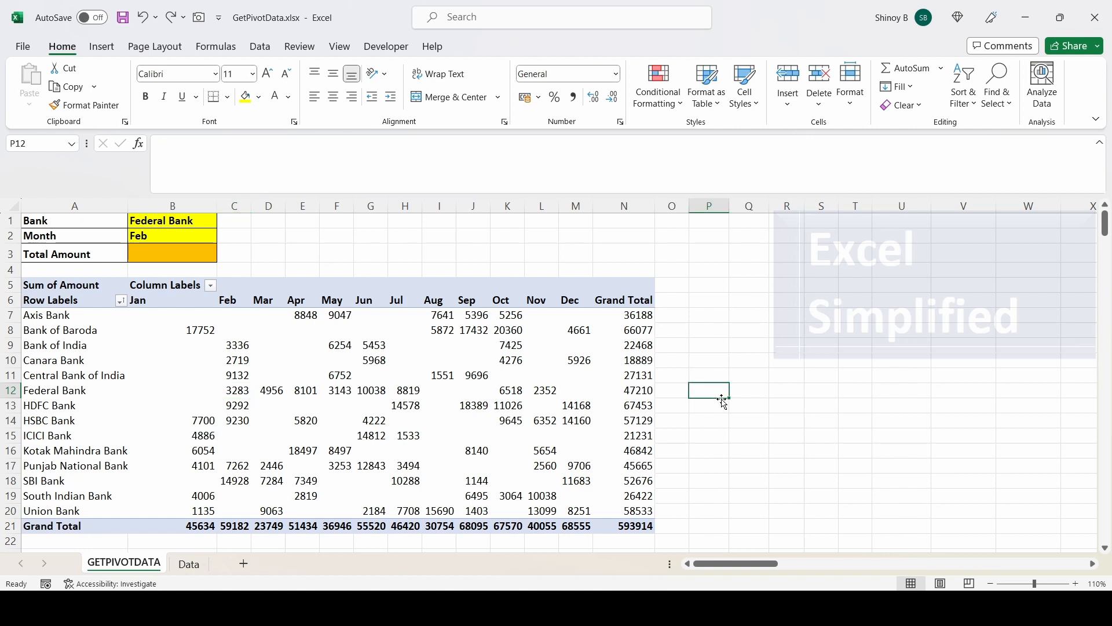
{"action": "type", "text": "="}
{"action": "left_click", "coordinate": [231, 390]}
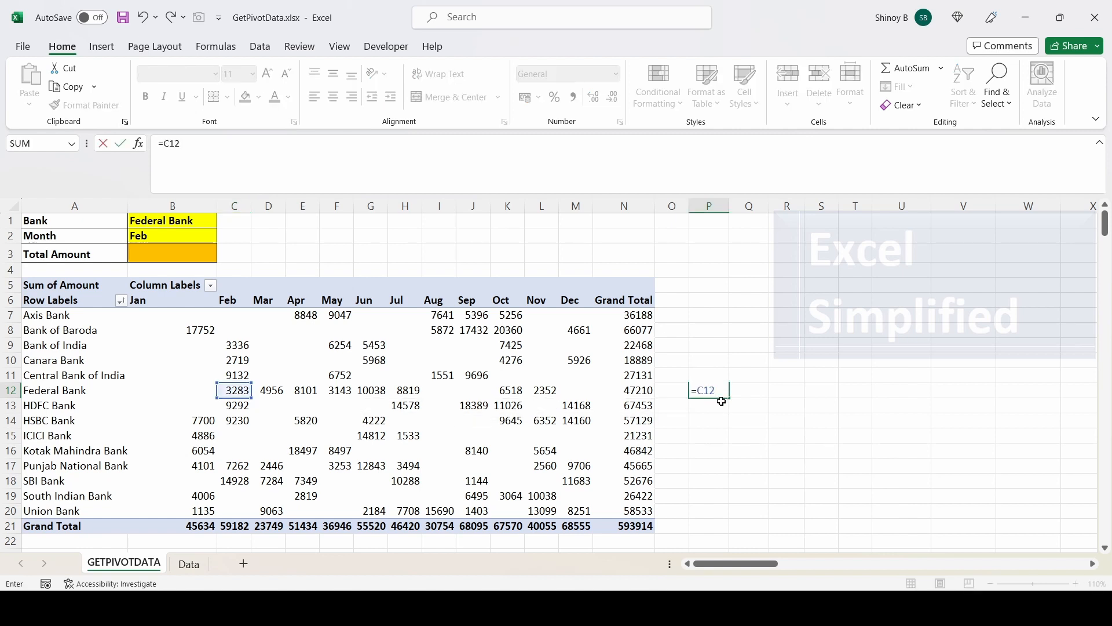
{"action": "key", "text": "Return"}
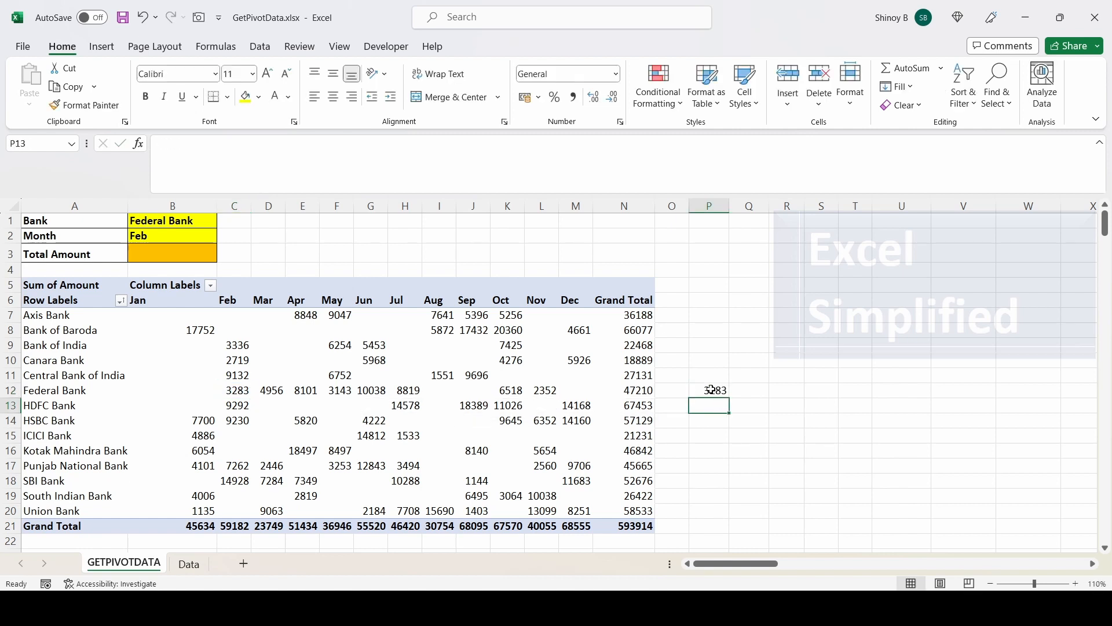
Sort the pivot table's bank row labels Z to A to test the plain cell reference in P12.
{"action": "left_click", "coordinate": [246, 392]}
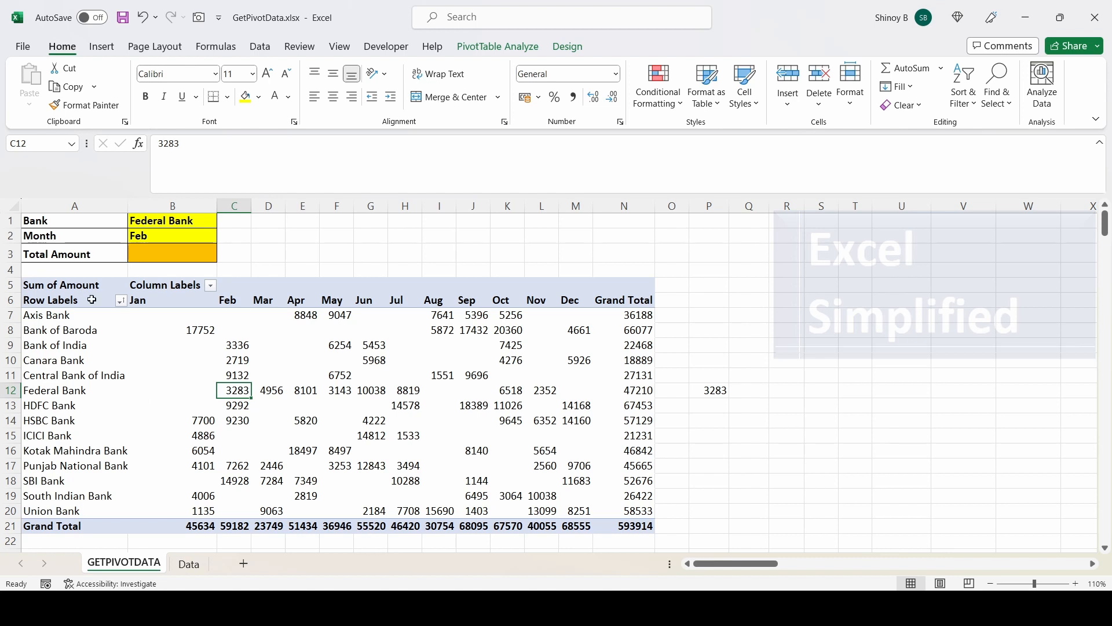
{"action": "left_click", "coordinate": [119, 301]}
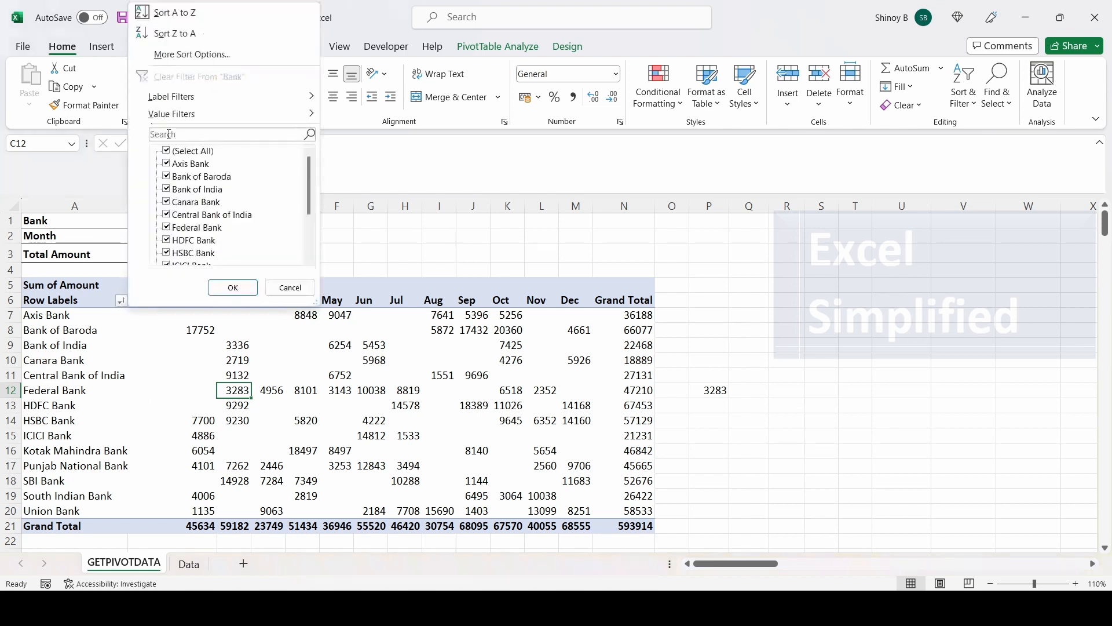
{"action": "left_click", "coordinate": [175, 35]}
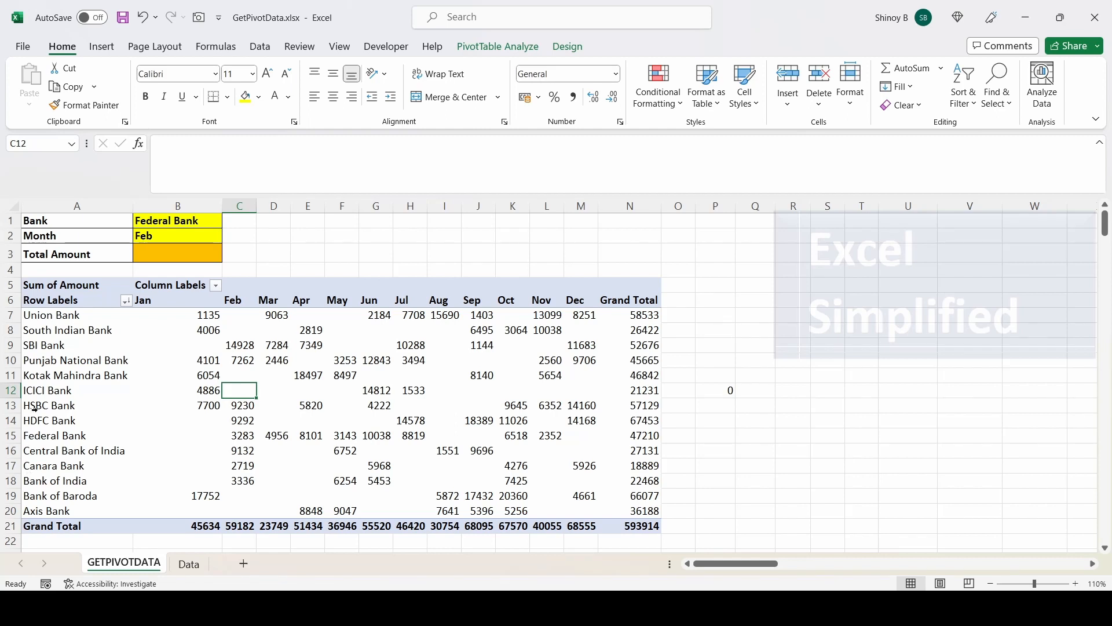
Undo the bank sort and clear the cell reference formula from P12.
{"action": "left_click", "coordinate": [715, 390]}
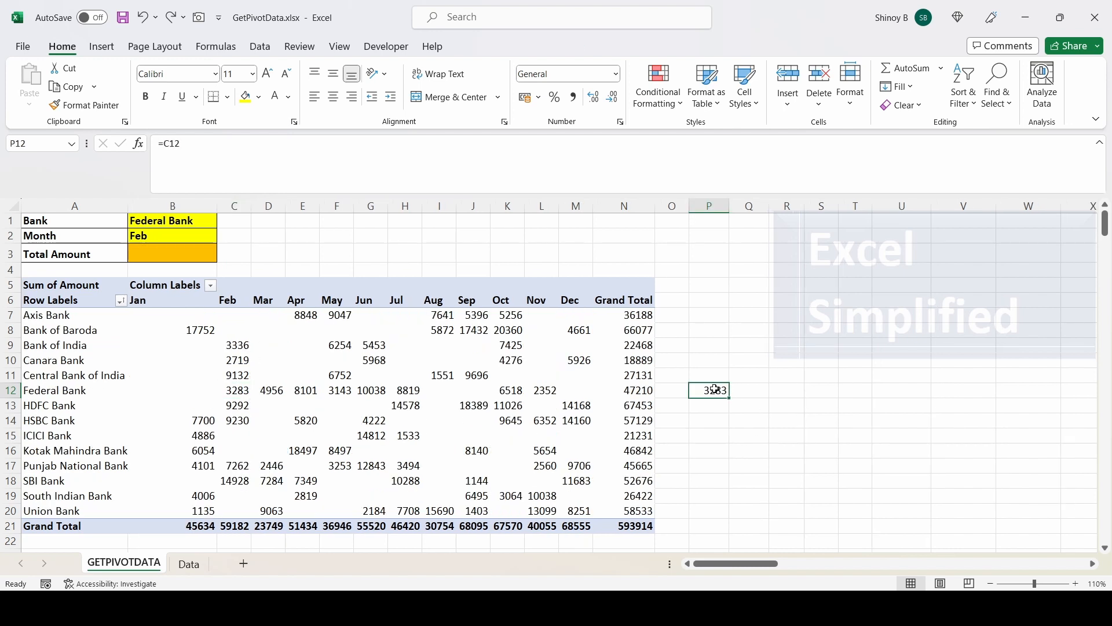
{"action": "key", "text": "Delete"}
Review the Date, Bank and Amount columns on the Data sheet and return to the GETPIVOTDATA sheet.
{"action": "left_click", "coordinate": [189, 564]}
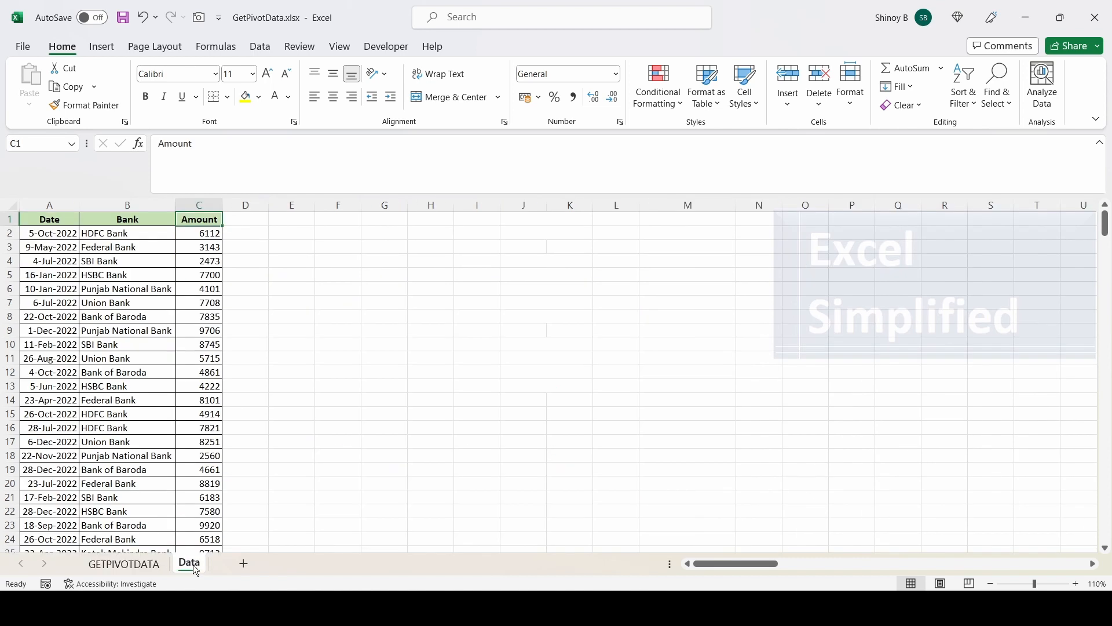
{"action": "left_click", "coordinate": [42, 223]}
{"action": "left_click", "coordinate": [115, 218]}
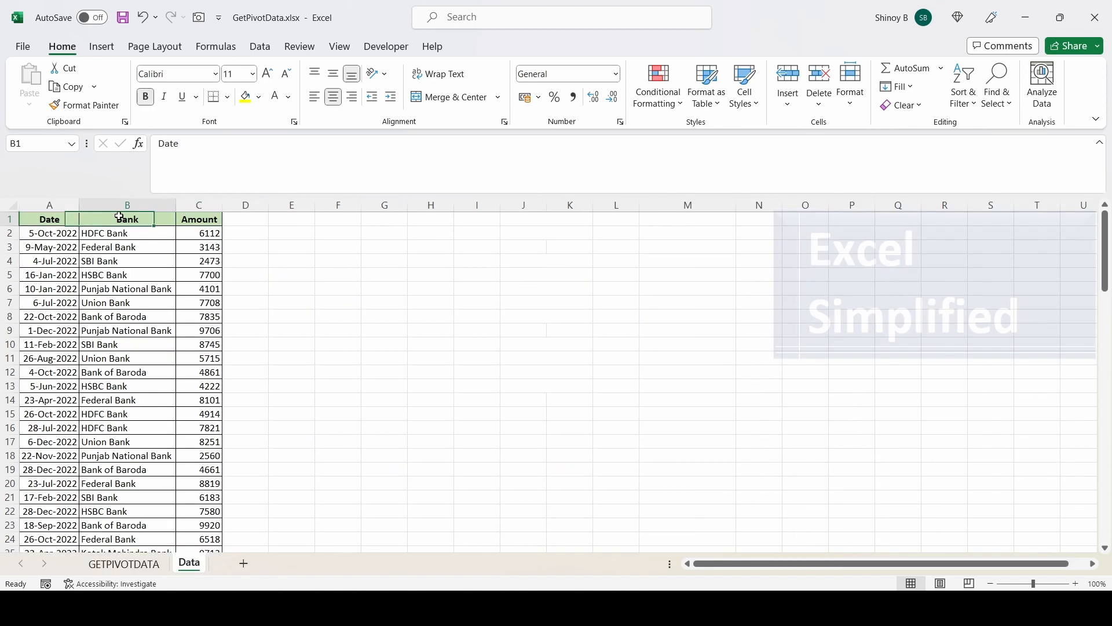
{"action": "left_click", "coordinate": [205, 218]}
{"action": "key", "text": "ctrl+Page_Up"}
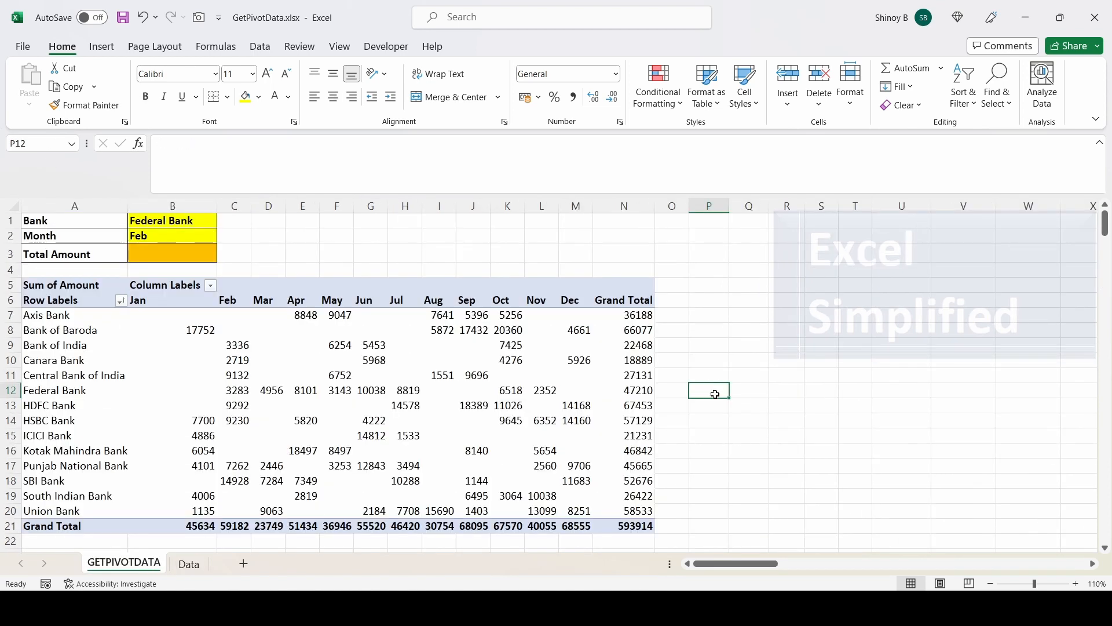
In P12, enter =GETPIVOTDATA("Amount",$A$5,"Bank","Federal Bank","Months (Date)",2) by referencing Federal Bank's Feb amount in the pivot table.
{"action": "type", "text": "="}
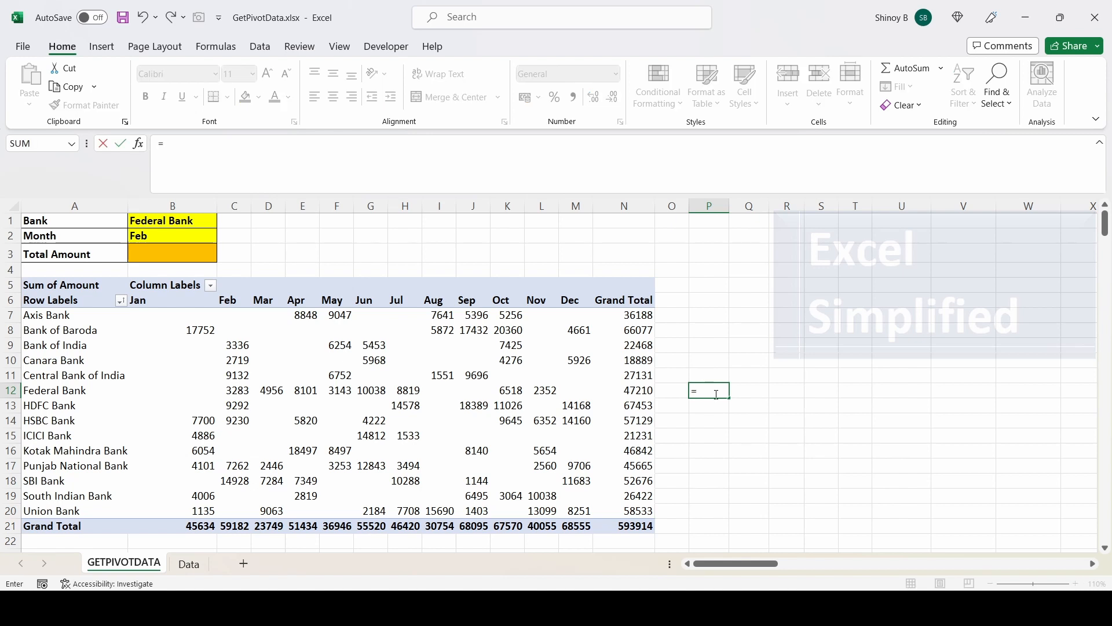
{"action": "left_click", "coordinate": [241, 390]}
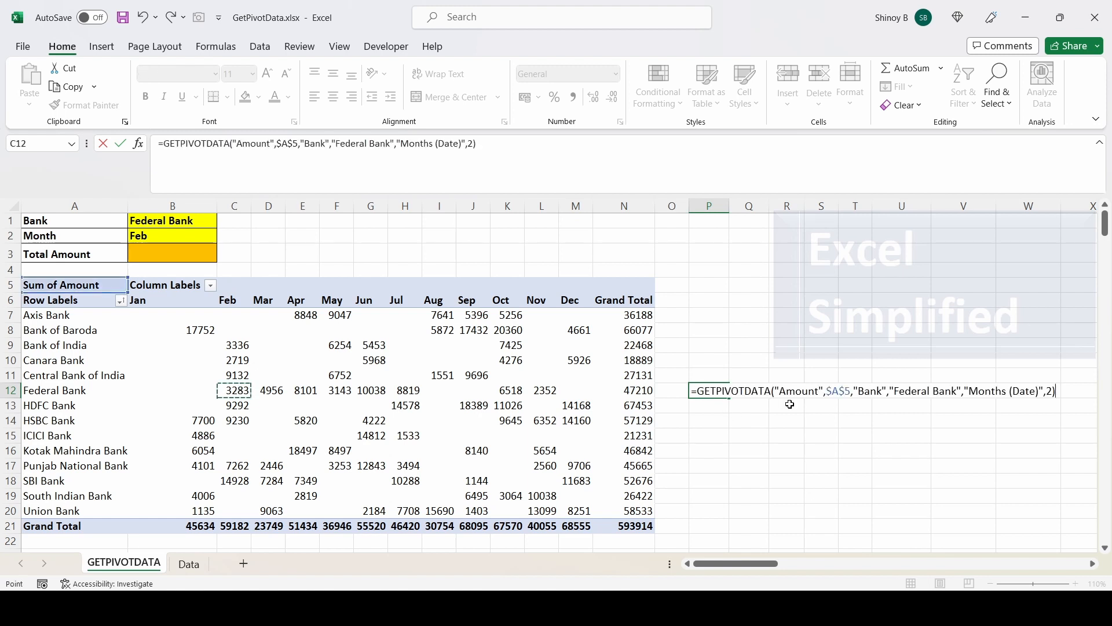
{"action": "key", "text": "Return"}
{"action": "left_click", "coordinate": [726, 395]}
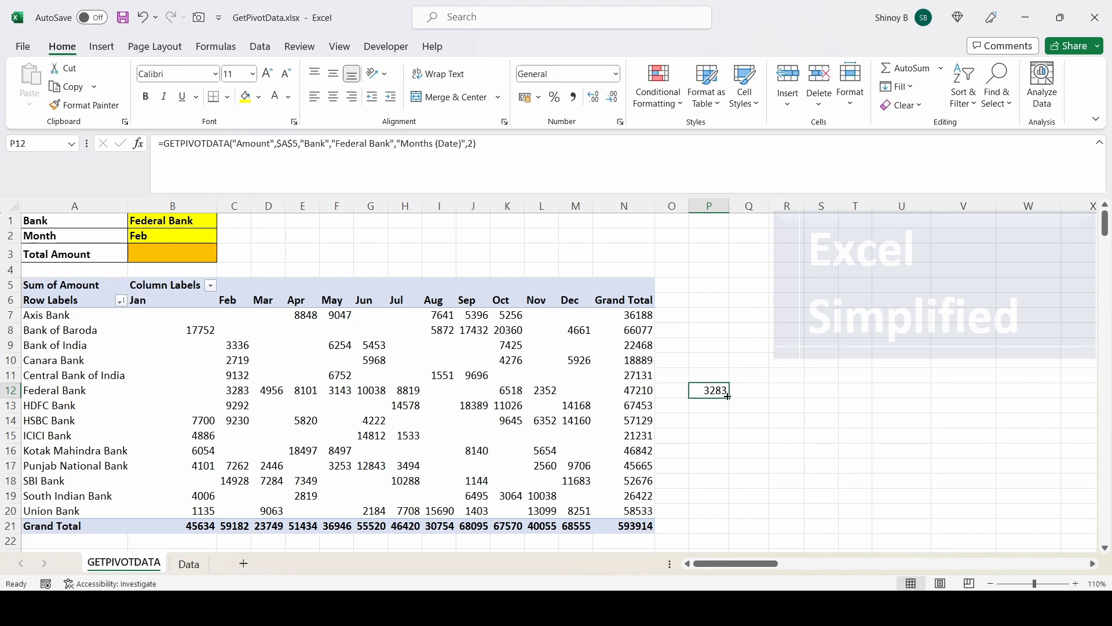
Sort the bank row labels Z to A, compare P12 with Federal Bank's Feb amount, and undo the sort.
{"action": "left_click", "coordinate": [120, 303]}
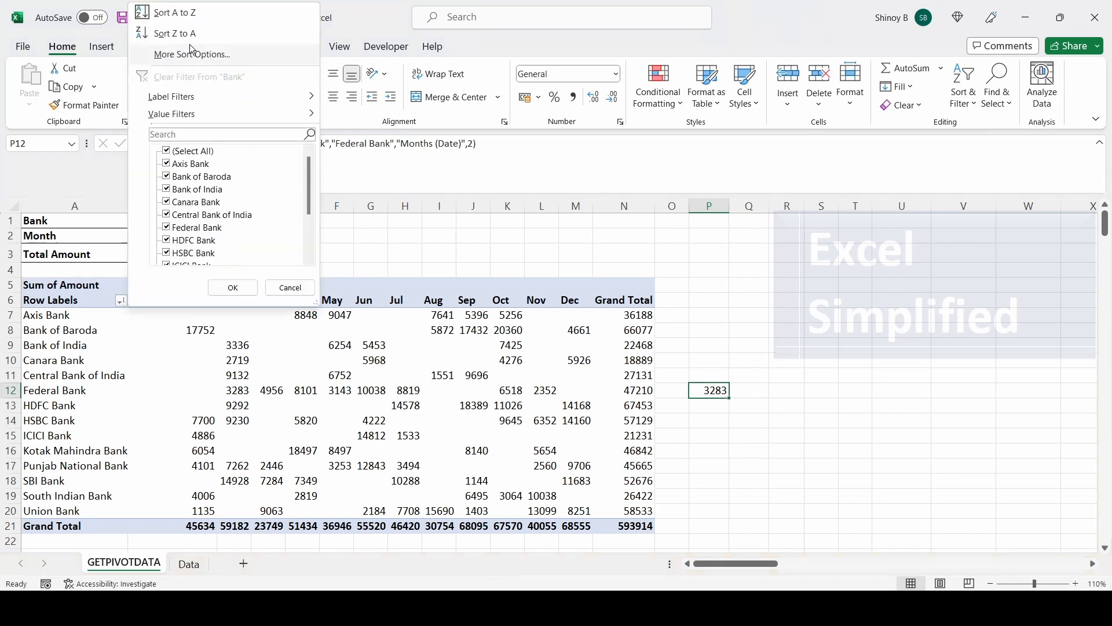
{"action": "left_click", "coordinate": [178, 34]}
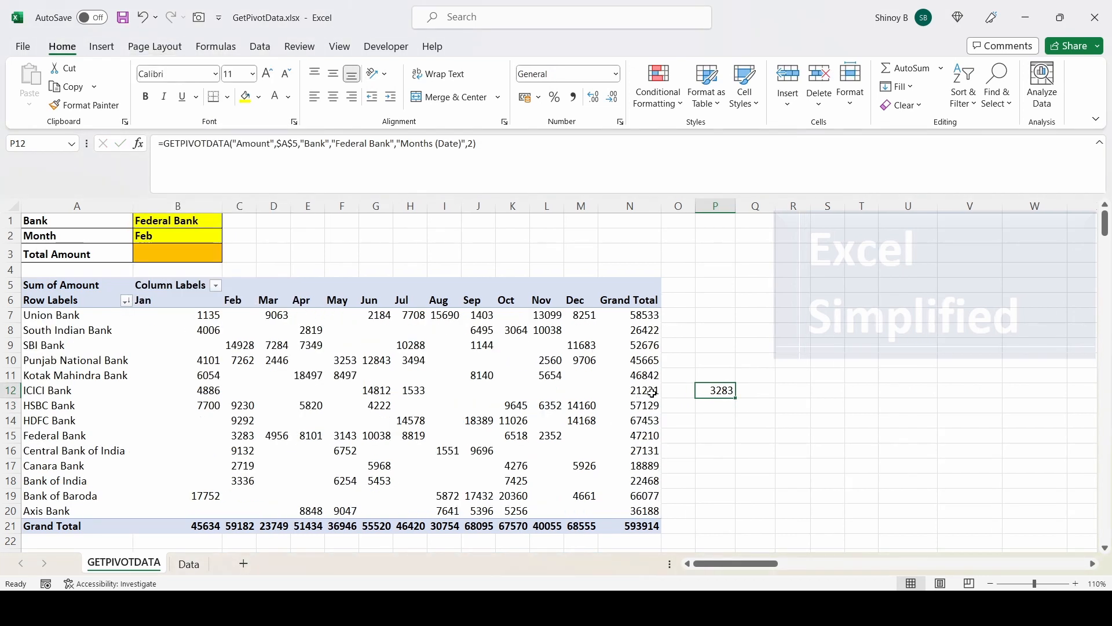
{"action": "key", "text": "F2"}
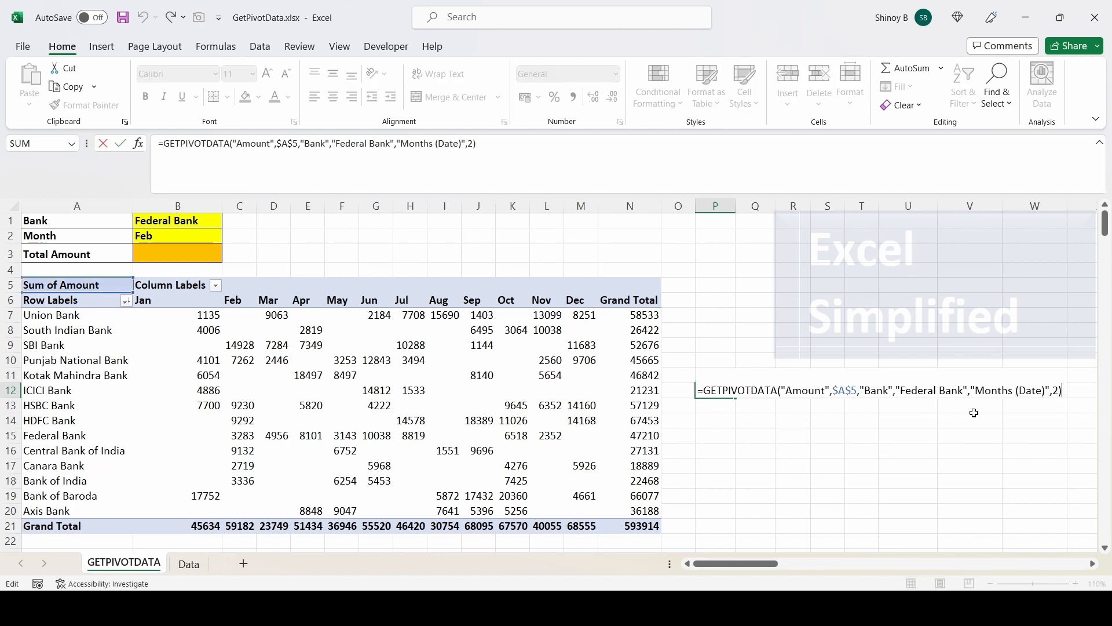
{"action": "key", "text": "Escape"}
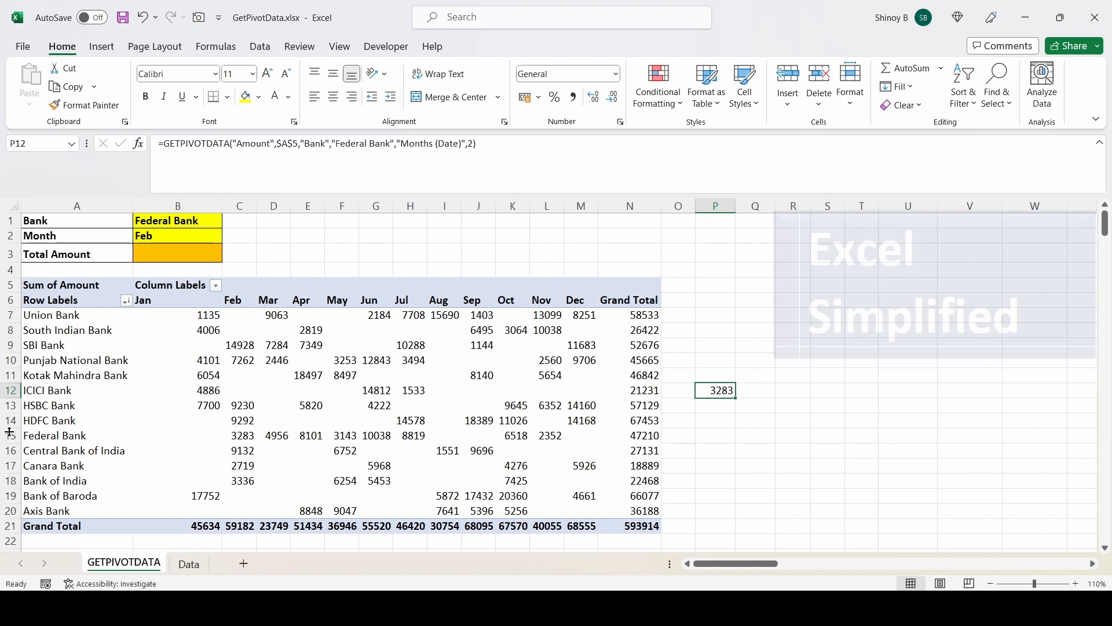
{"action": "left_click", "coordinate": [245, 438]}
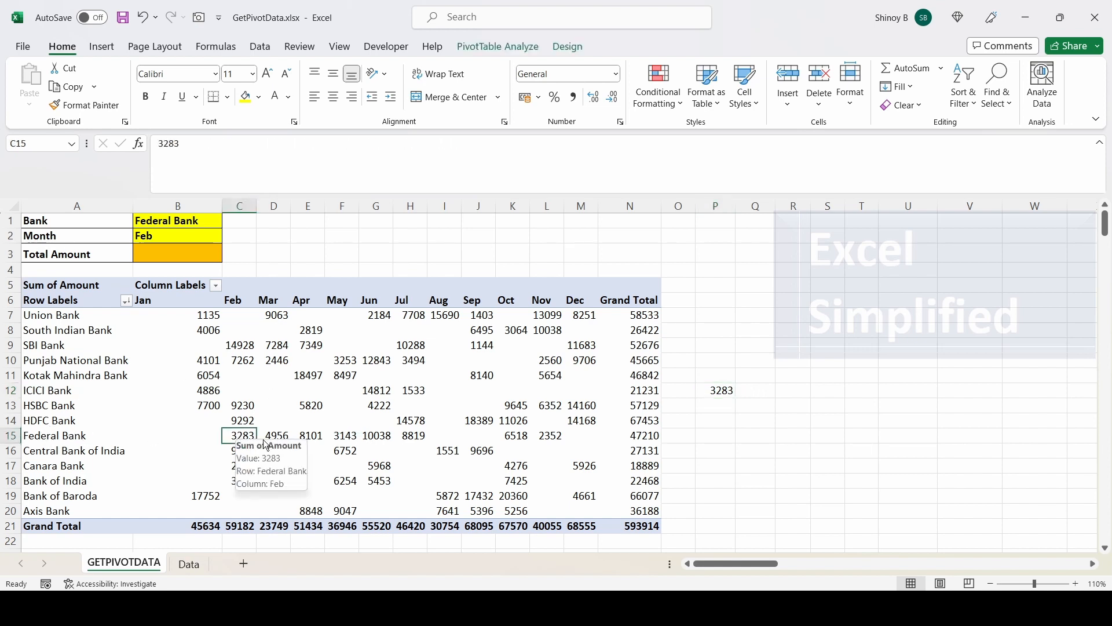
{"action": "left_click", "coordinate": [722, 389]}
{"action": "key", "text": "ctrl+z"}
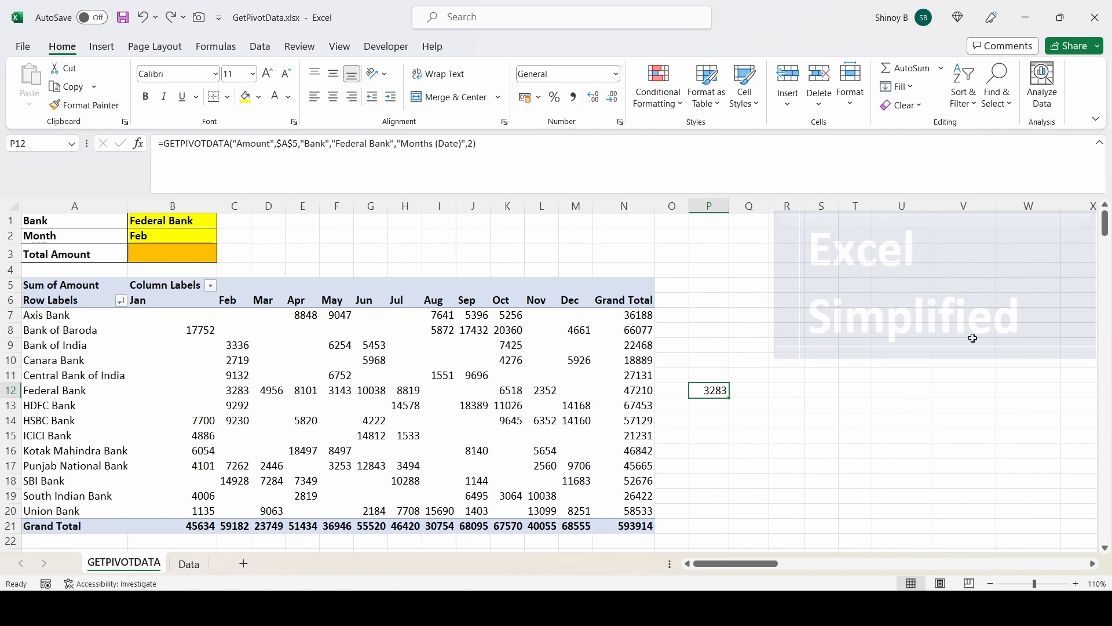
Examine the Amount, $A$5, Bank, Federal Bank and Months (Date) arguments of the GETPIVOTDATA formula in P12.
{"action": "key", "text": "F2"}
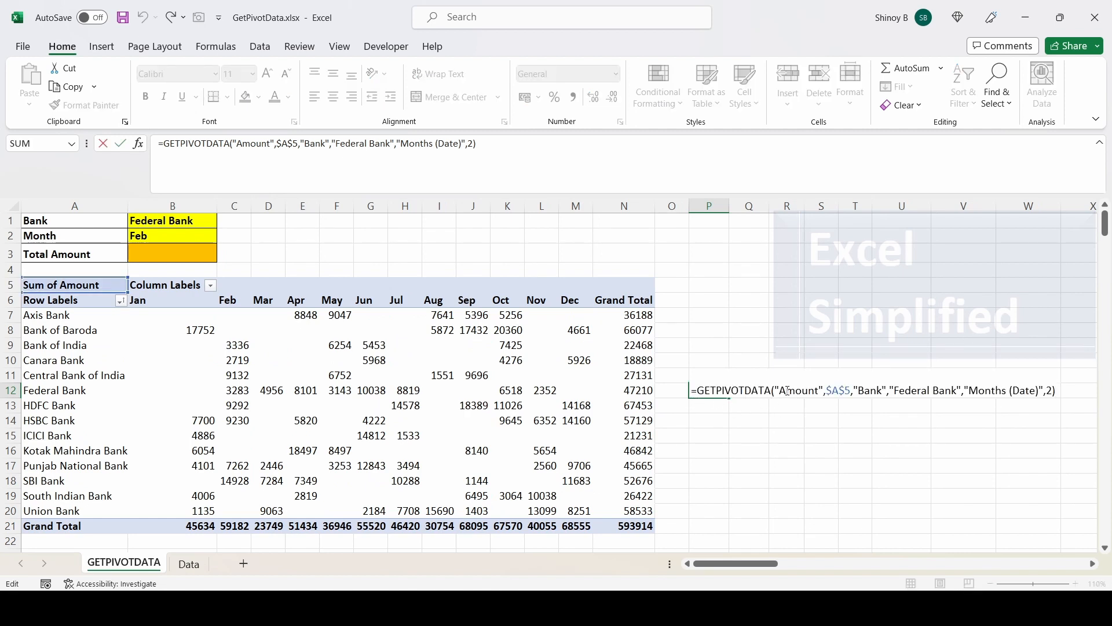
{"action": "left_click_drag", "start_coordinate": [781, 391], "coordinate": [819, 391]}
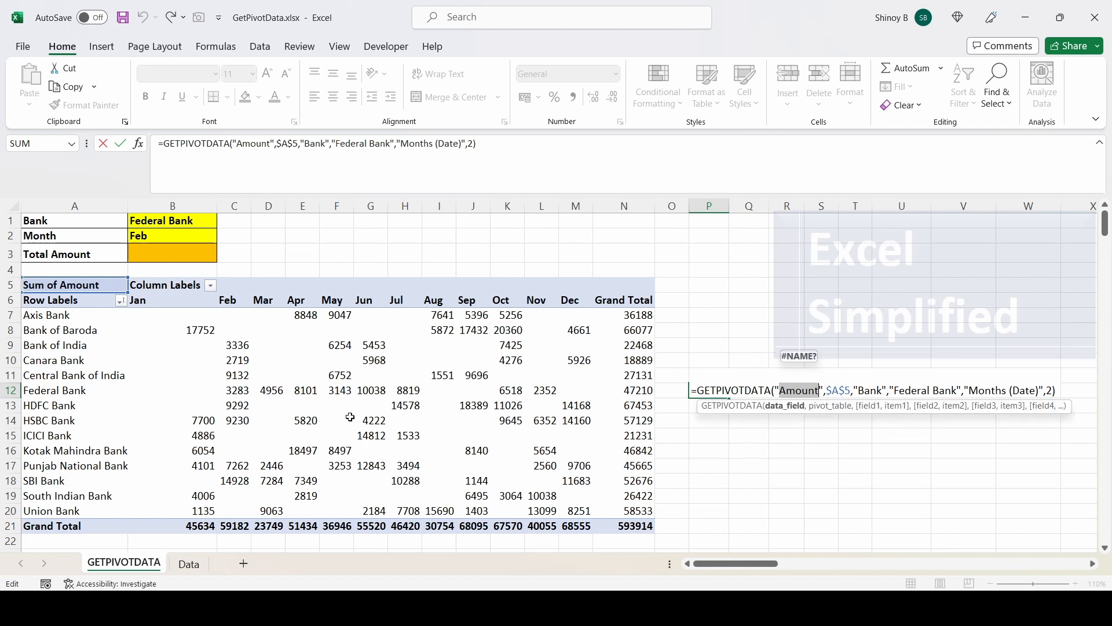
{"action": "left_click", "coordinate": [832, 391]}
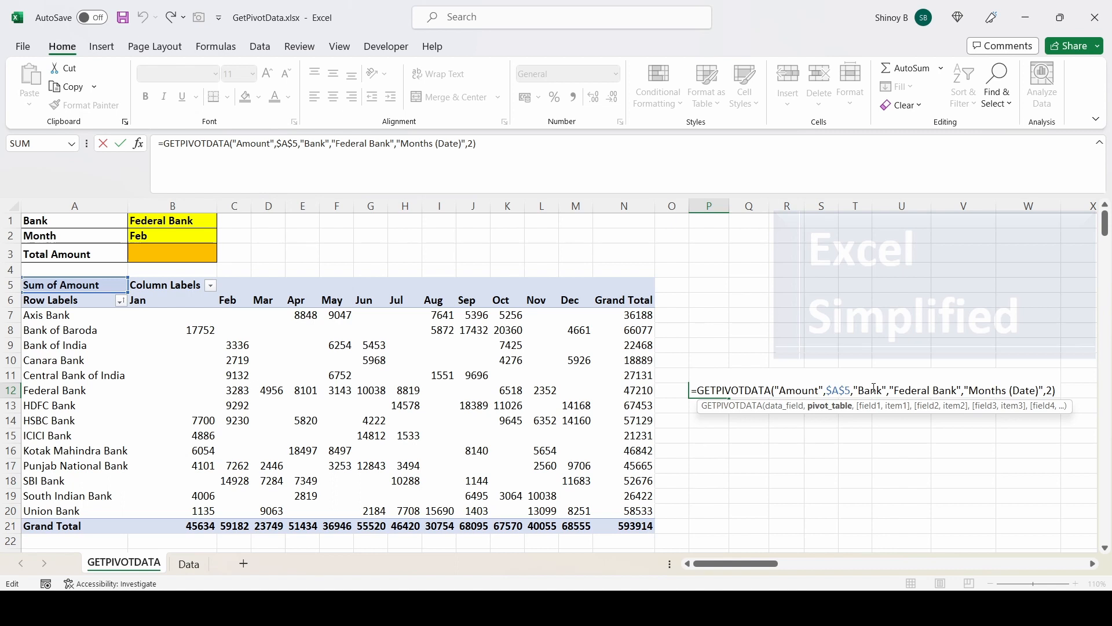
{"action": "left_click", "coordinate": [925, 389]}
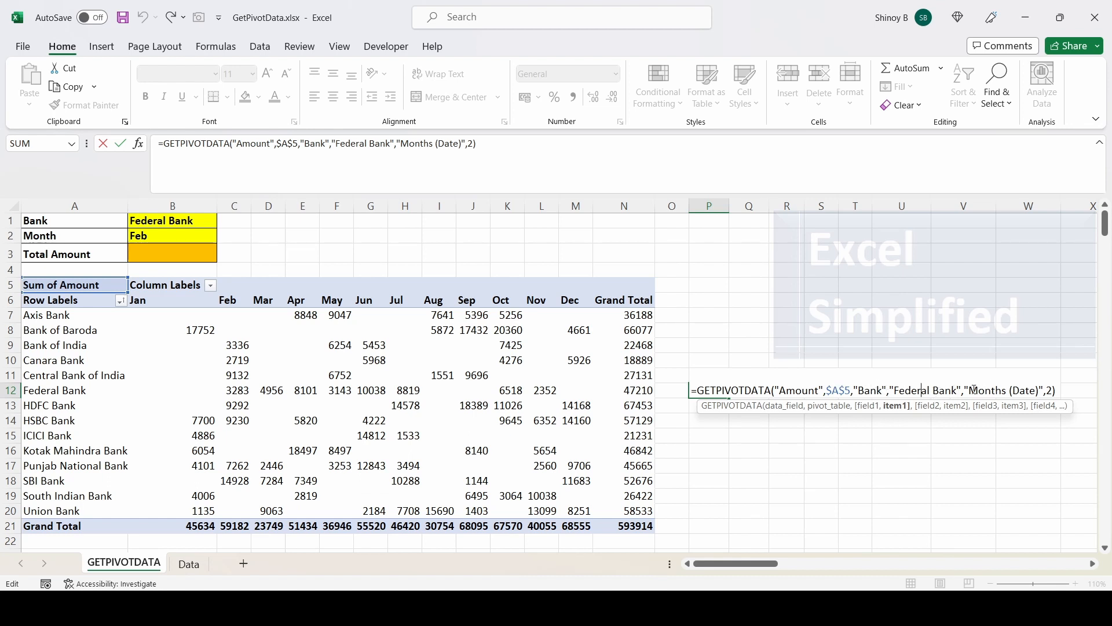
{"action": "left_click_drag", "start_coordinate": [973, 391], "coordinate": [1039, 391]}
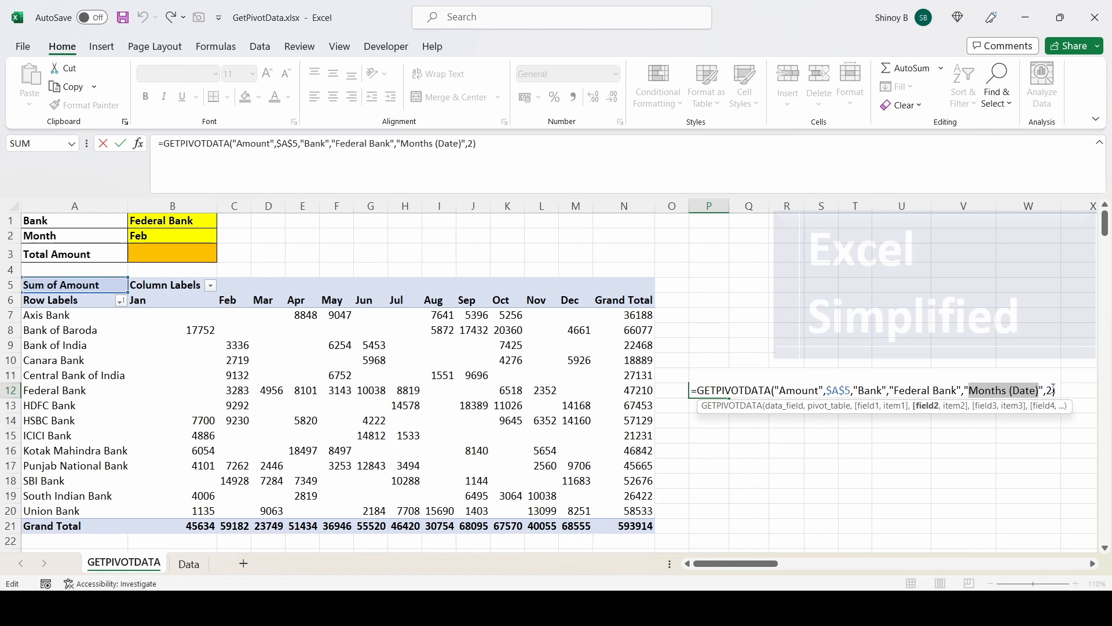
{"action": "key", "text": "ctrl+Return"}
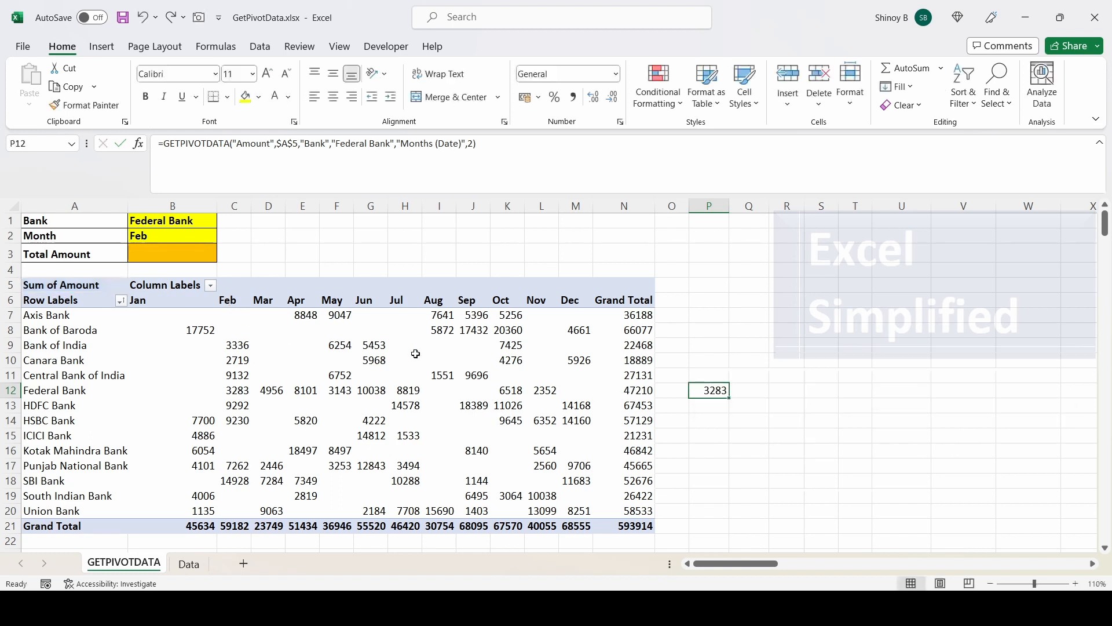
Show the pivot table's field list to review its row, column and value fields, close it, and recheck P12's formula.
{"action": "right_click", "coordinate": [345, 344]}
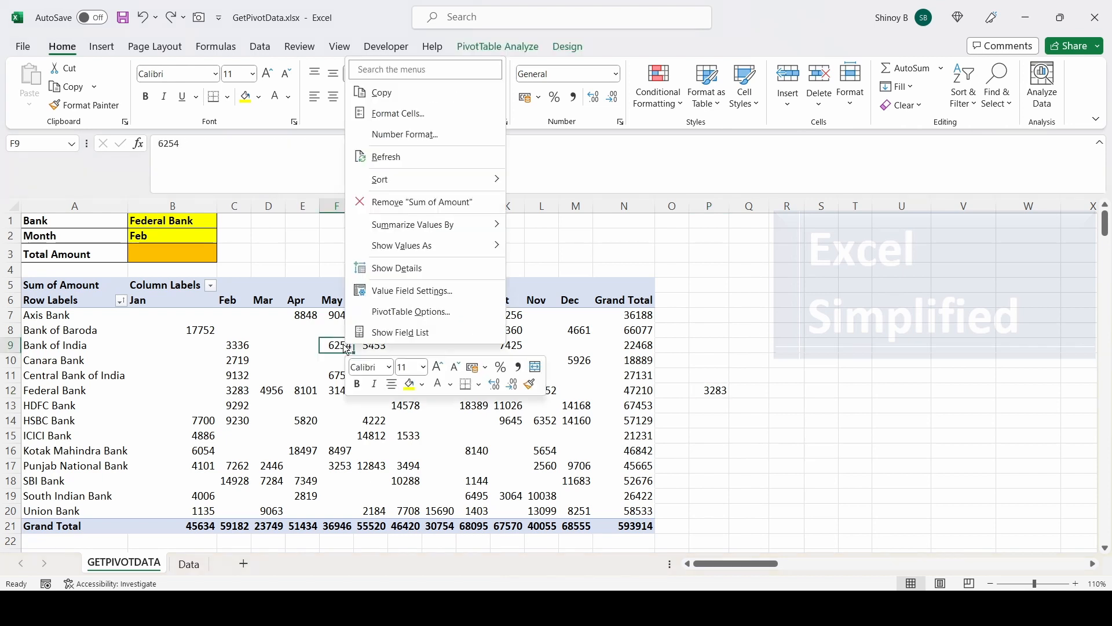
{"action": "left_click", "coordinate": [411, 332]}
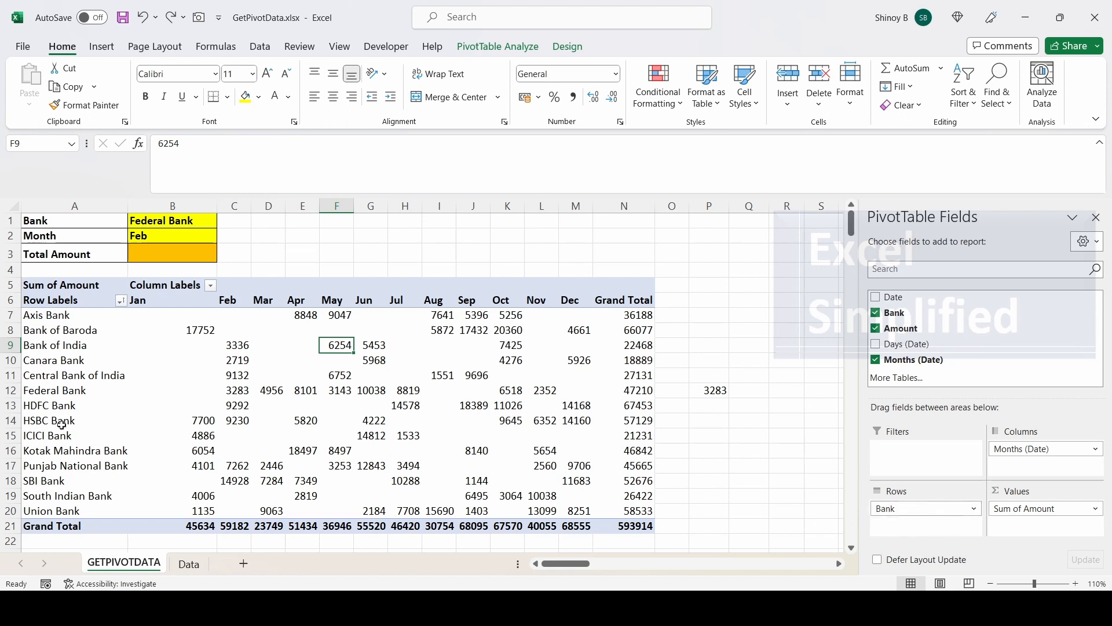
{"action": "left_click", "coordinate": [1096, 217]}
{"action": "double_click", "coordinate": [714, 394]}
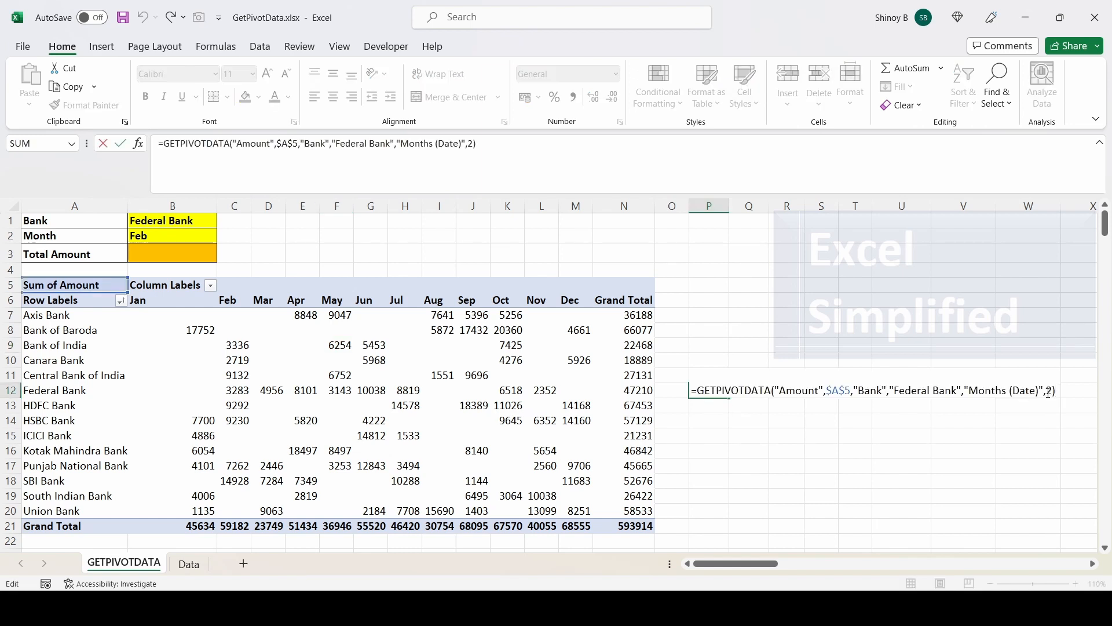
{"action": "key", "text": "Escape"}
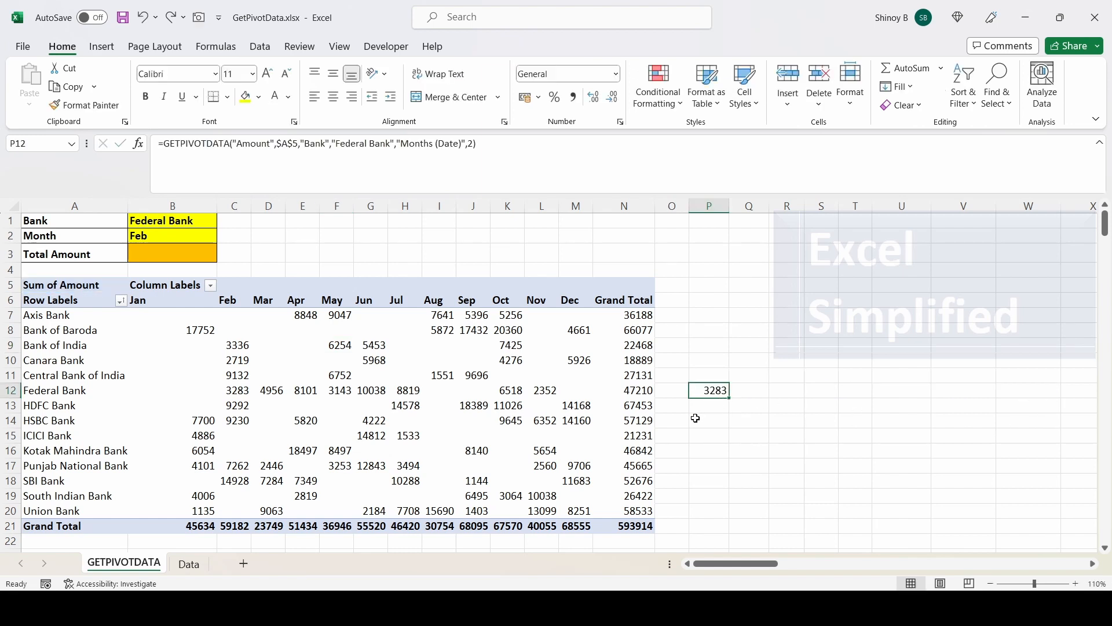
In P21, enter =GETPIVOTDATA("Amount",$A$5) by referencing the pivot table's overall grand total, and inspect the formula.
{"action": "left_click", "coordinate": [710, 526]}
{"action": "left_click", "coordinate": [655, 525]}
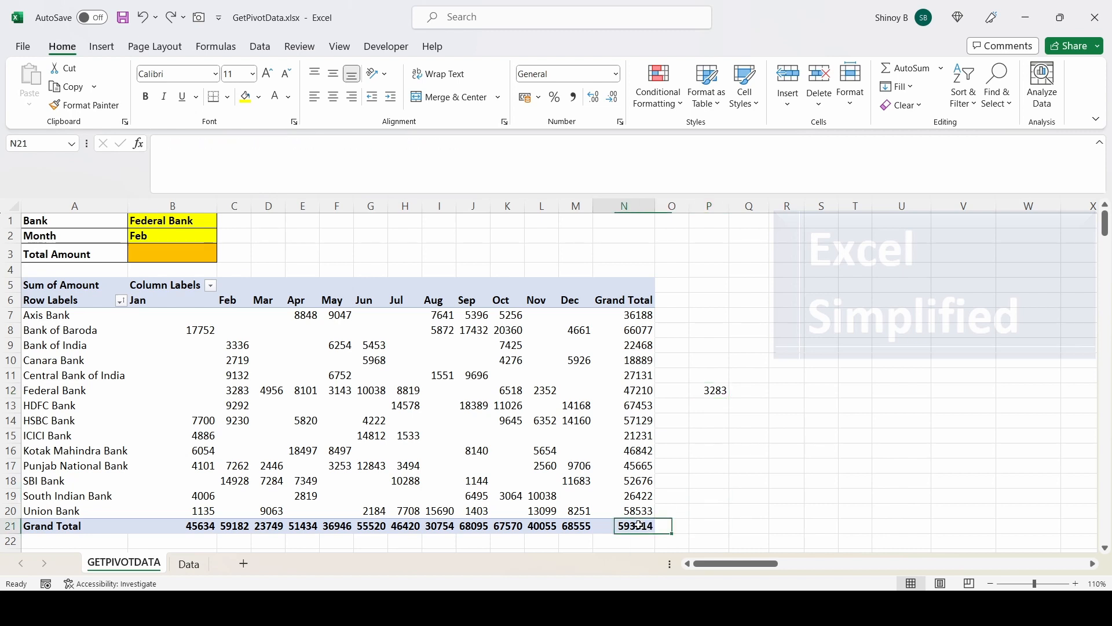
{"action": "left_click", "coordinate": [706, 528]}
{"action": "left_click", "coordinate": [637, 526]}
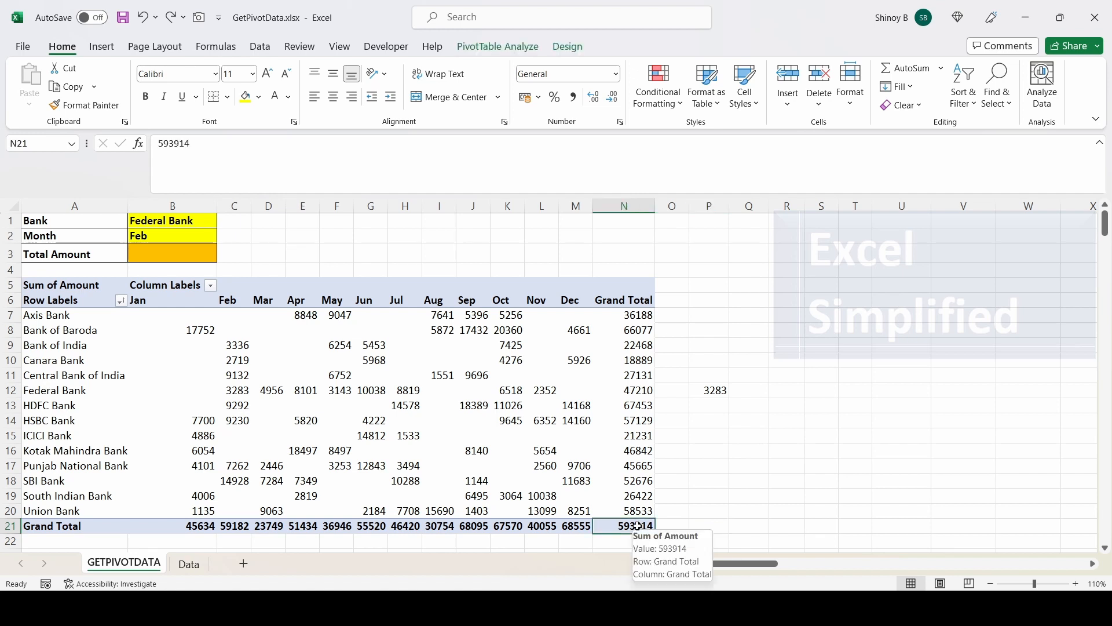
{"action": "left_click", "coordinate": [717, 530]}
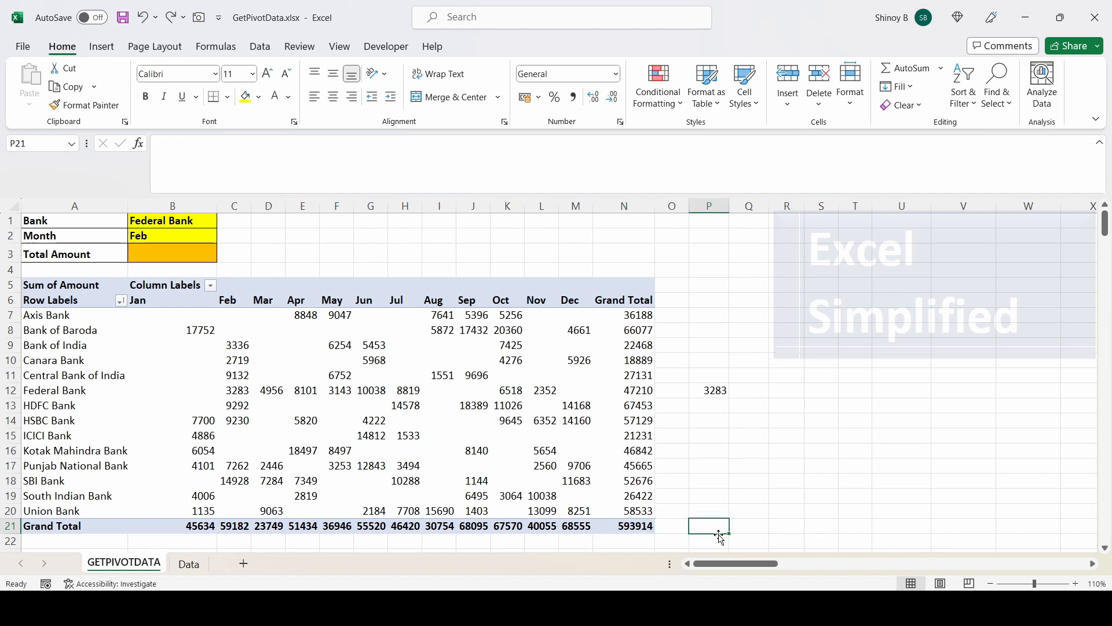
{"action": "type", "text": "="}
{"action": "left_click", "coordinate": [637, 529]}
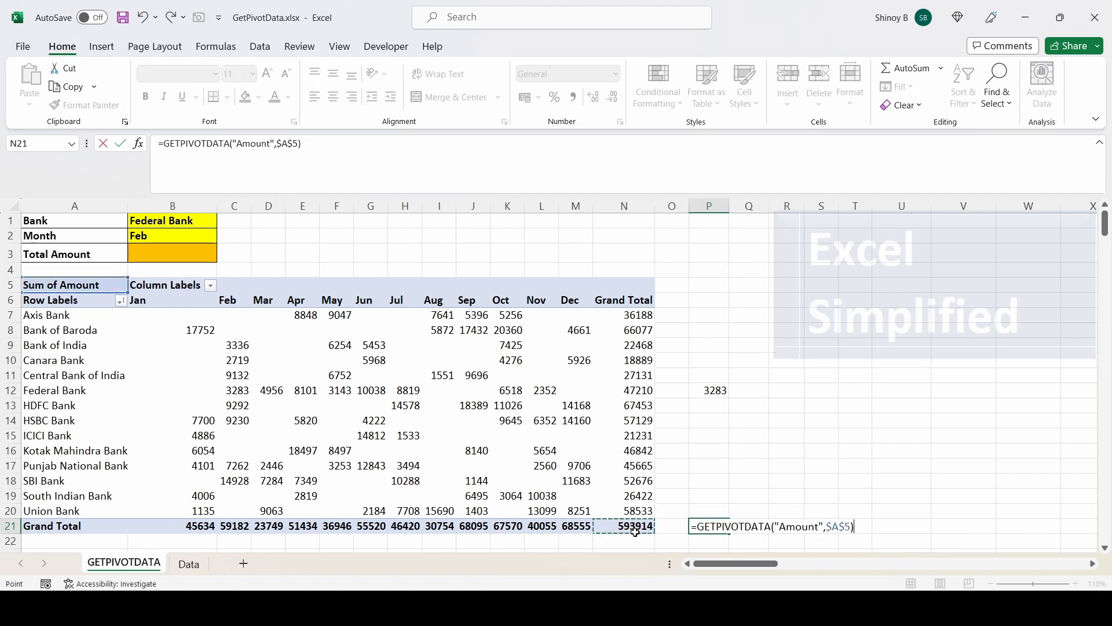
{"action": "key", "text": "Return"}
{"action": "double_click", "coordinate": [714, 529]}
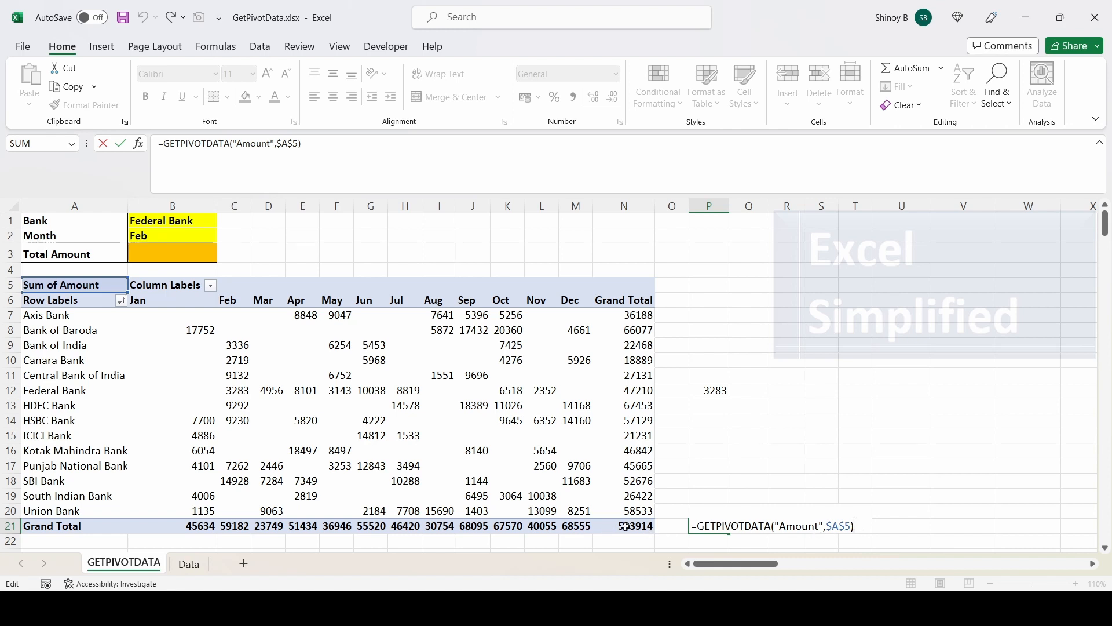
In P14, enter =GETPIVOTDATA("Amount",$A$5,"Bank","HSBC Bank") by referencing HSBC Bank's grand total, and inspect the formula.
{"action": "left_click", "coordinate": [708, 421]}
{"action": "type", "text": "="}
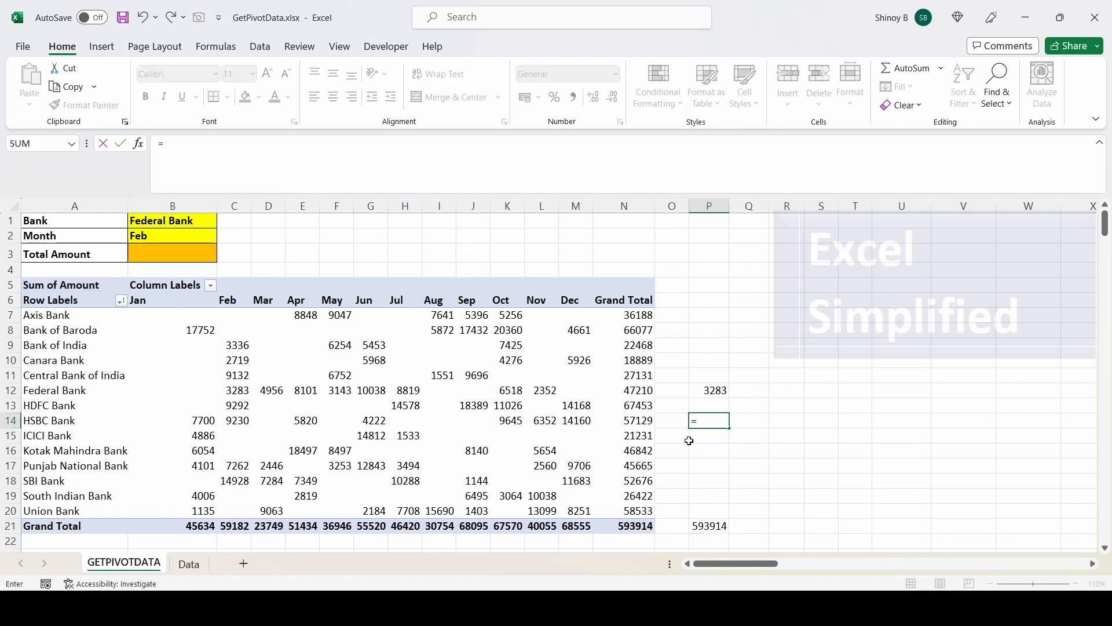
{"action": "left_click", "coordinate": [635, 422]}
{"action": "key", "text": "Return"}
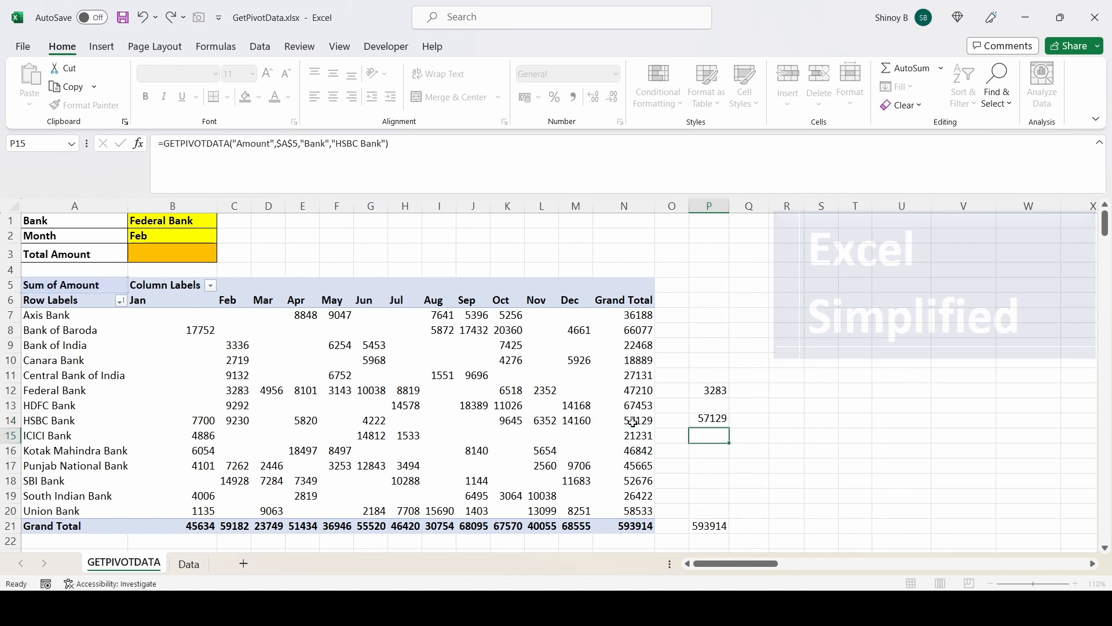
{"action": "left_click", "coordinate": [714, 422]}
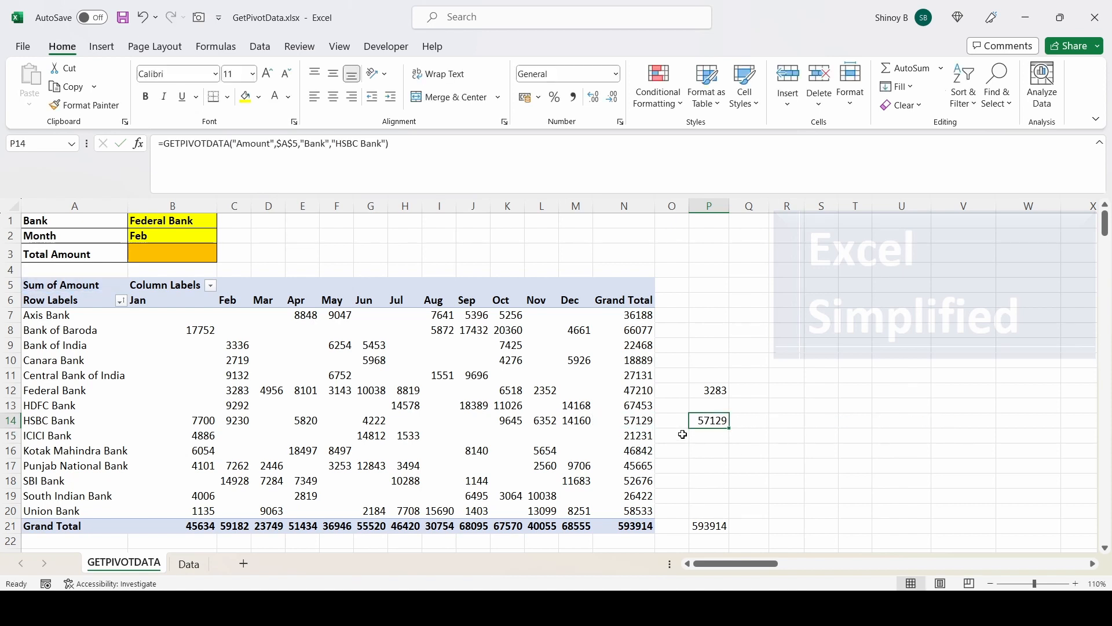
{"action": "key", "text": "F2"}
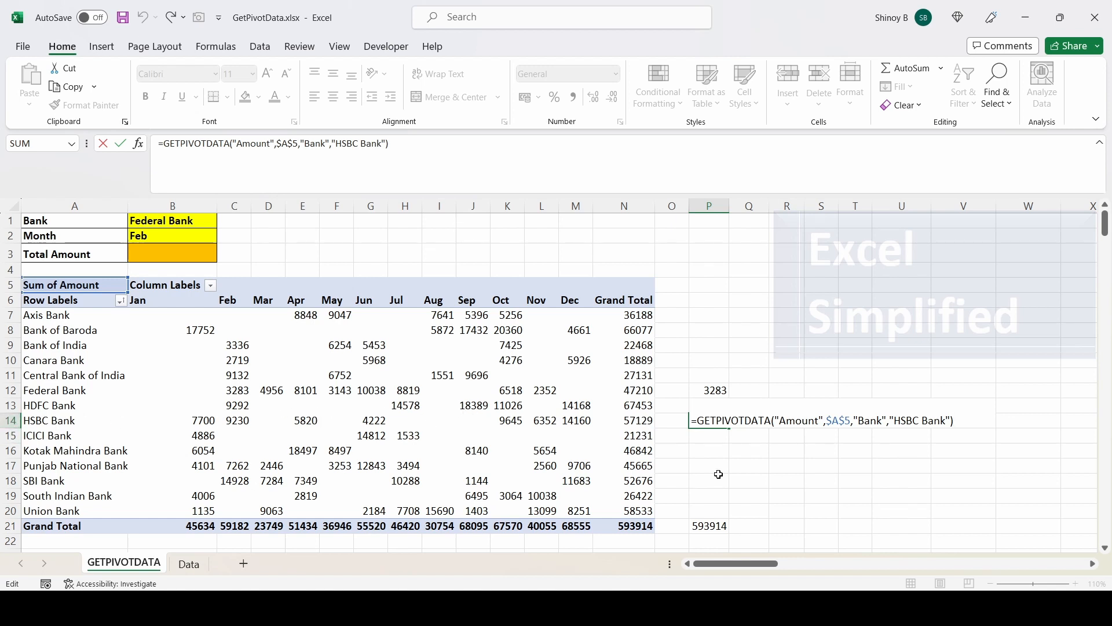
{"action": "key", "text": "Return"}
In L22, enter =GETPIVOTDATA("Amount",$A$5,"Months (Date)",11) by referencing the Nov grand total, and inspect the formula.
{"action": "scroll", "coordinate": [553, 538], "scroll_direction": "down", "scroll_amount": 1}
{"action": "left_click", "coordinate": [540, 495]}
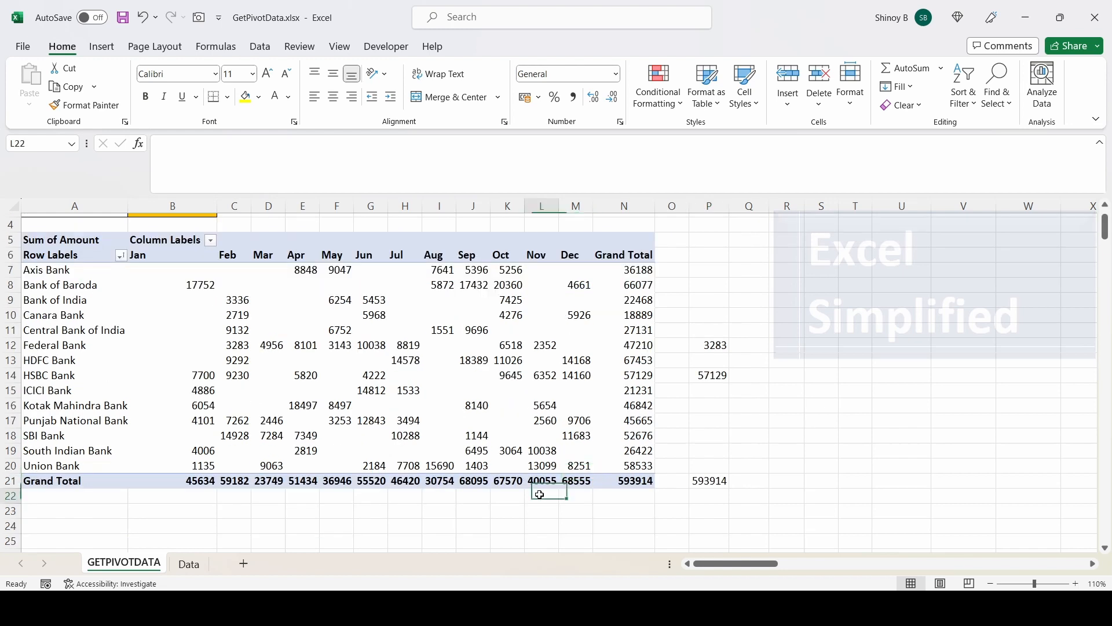
{"action": "type", "text": "="}
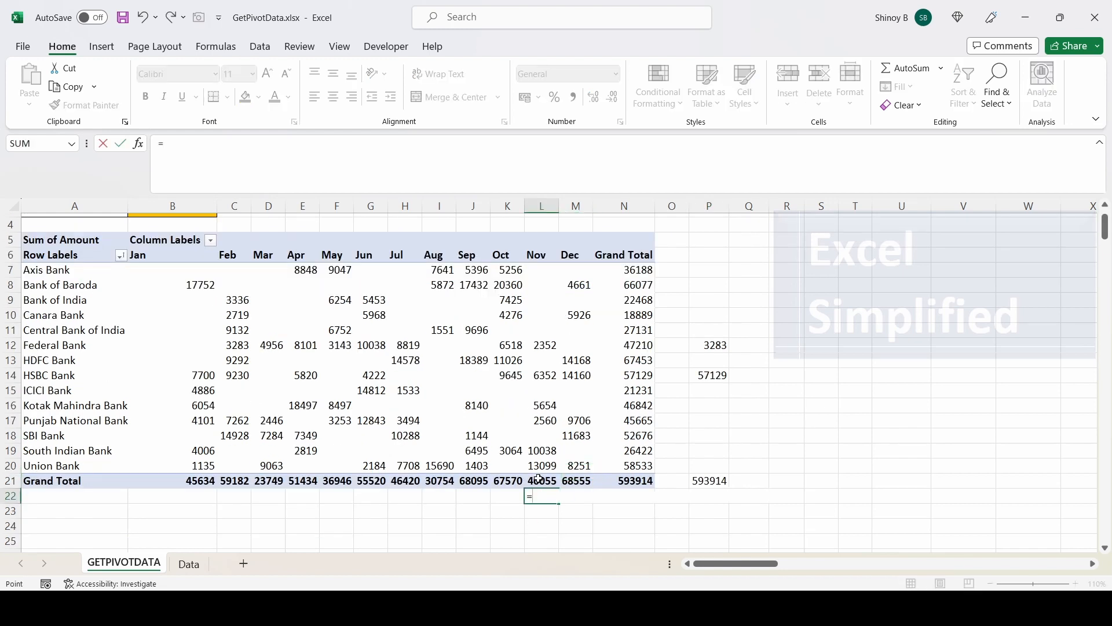
{"action": "left_click", "coordinate": [539, 479]}
{"action": "key", "text": "Return"}
{"action": "left_click", "coordinate": [541, 497]}
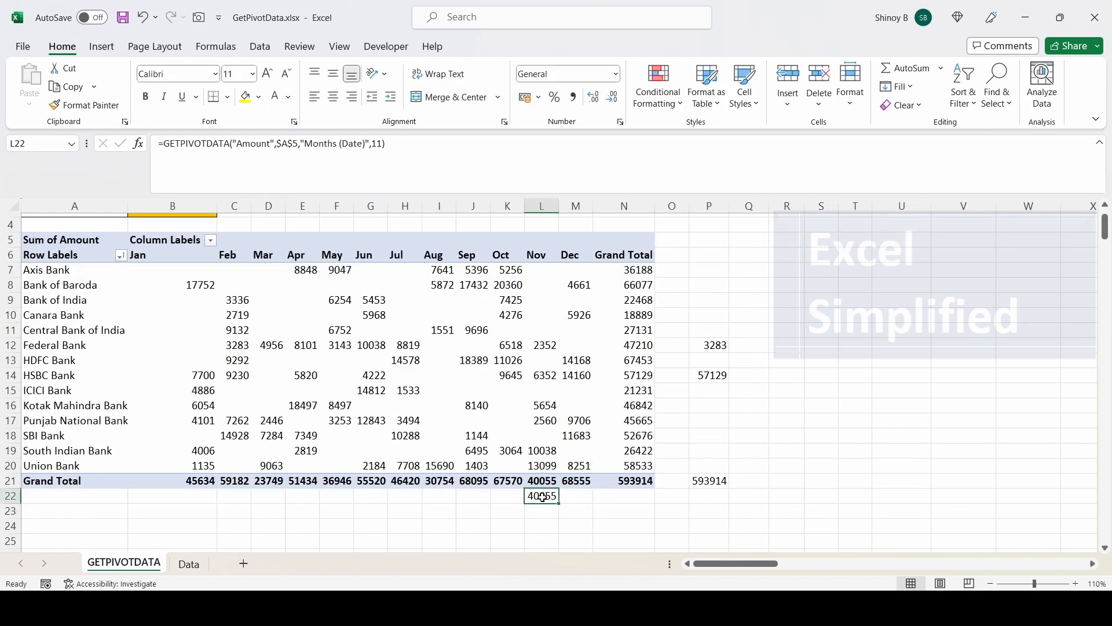
{"action": "key", "text": "F2"}
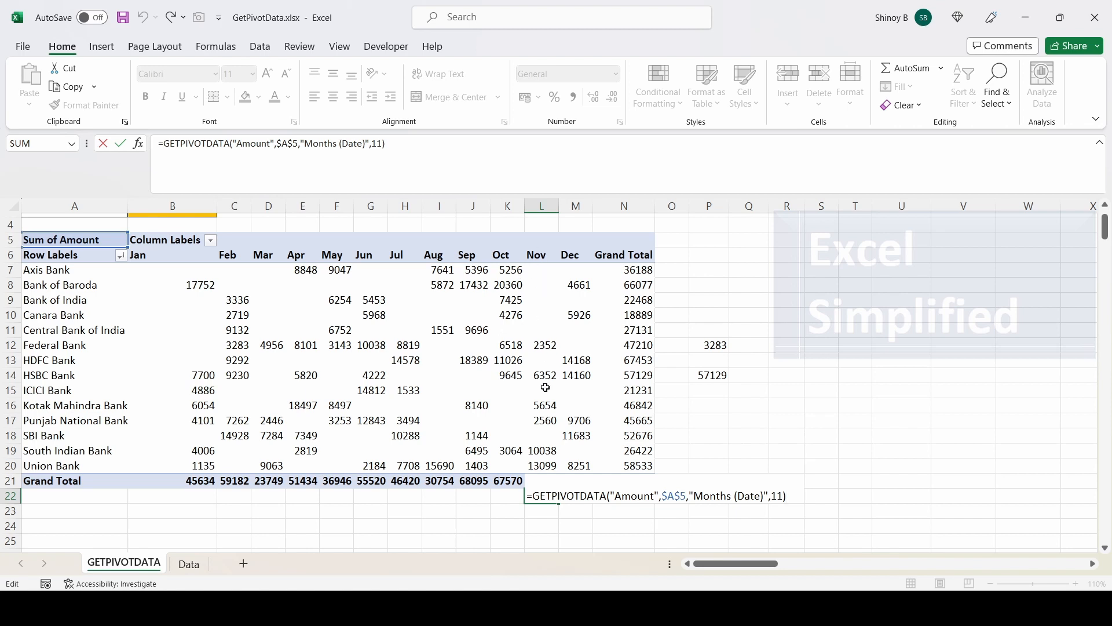
{"action": "key", "text": "ctrl+Return"}
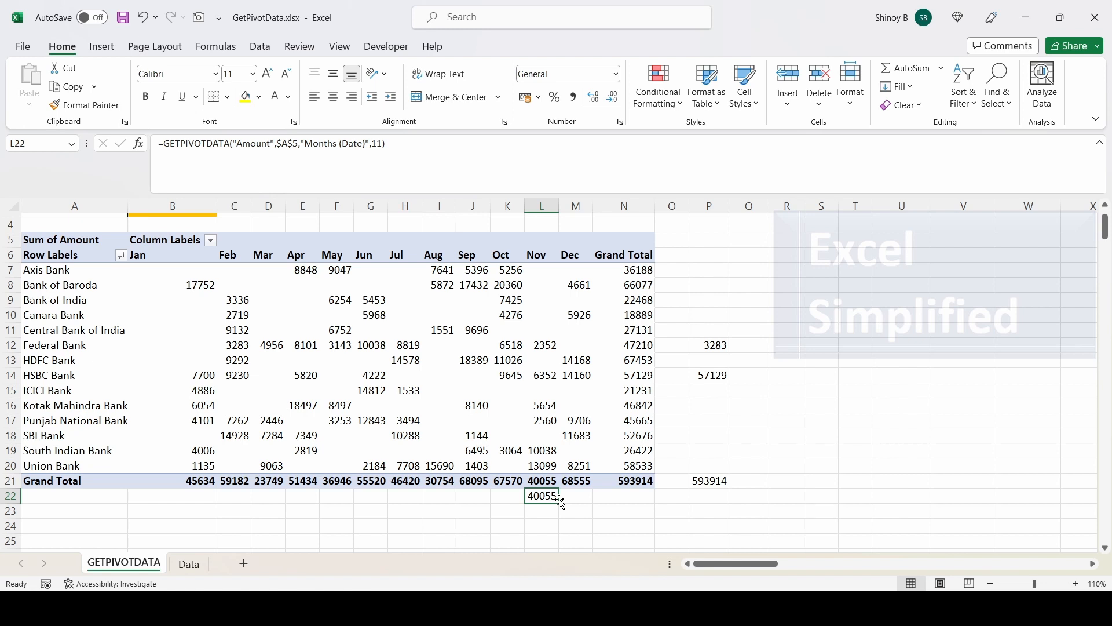
Clear the example GETPIVOTDATA formulas from L22, P21 and P14.
{"action": "key", "text": "Delete"}
{"action": "left_click", "coordinate": [708, 480]}
{"action": "key", "text": "Delete"}
{"action": "left_click", "coordinate": [714, 376]}
{"action": "key", "text": "Delete"}
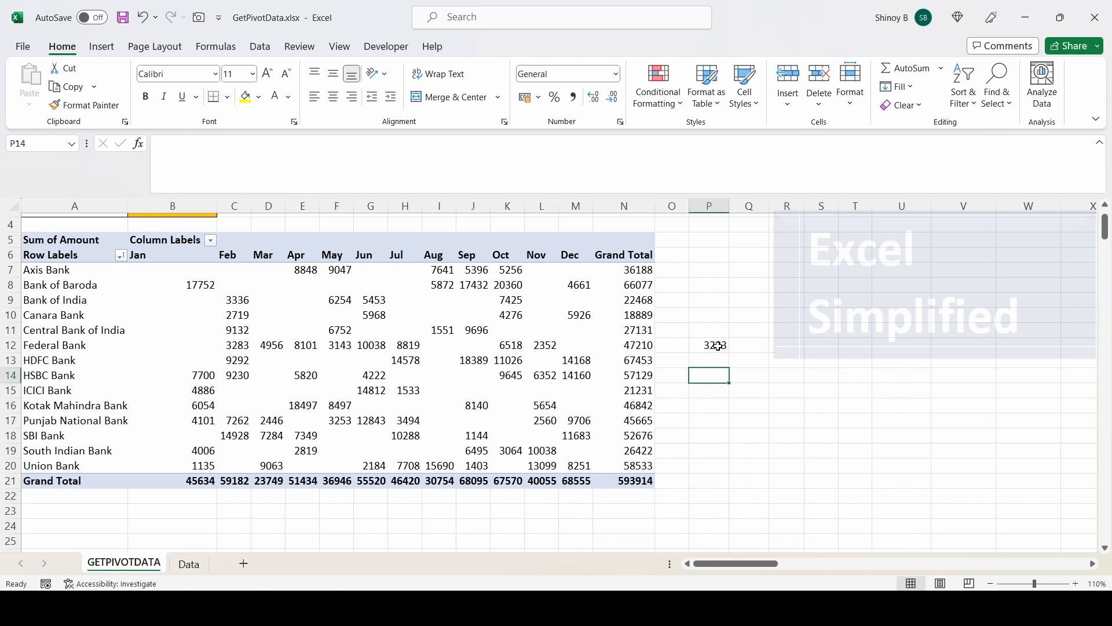
Copy the GETPIVOTDATA formula text from P12 and paste it into the Total Amount cell B3.
{"action": "left_click", "coordinate": [719, 346]}
{"action": "scroll", "coordinate": [718, 348], "scroll_direction": "up", "scroll_amount": 1}
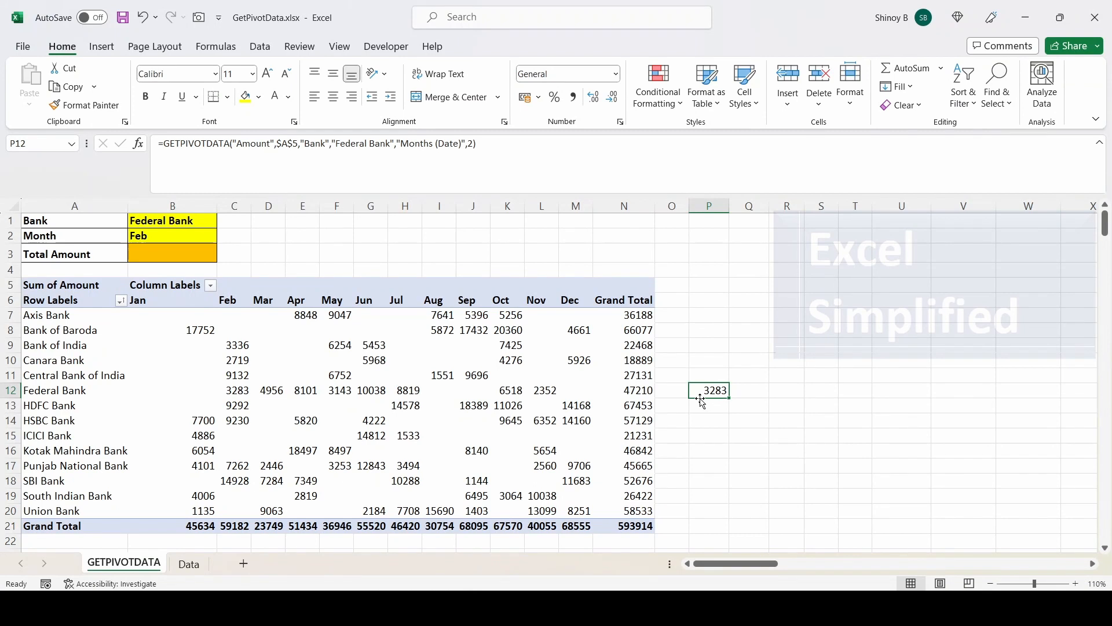
{"action": "double_click", "coordinate": [700, 392]}
{"action": "left_click_drag", "start_coordinate": [692, 389], "coordinate": [1046, 380]}
{"action": "left_click_drag", "start_coordinate": [1046, 380], "coordinate": [1058, 384]}
{"action": "key", "text": "ctrl+c"}
{"action": "key", "text": "Escape"}
{"action": "left_click", "coordinate": [163, 253]}
{"action": "double_click", "coordinate": [162, 254]}
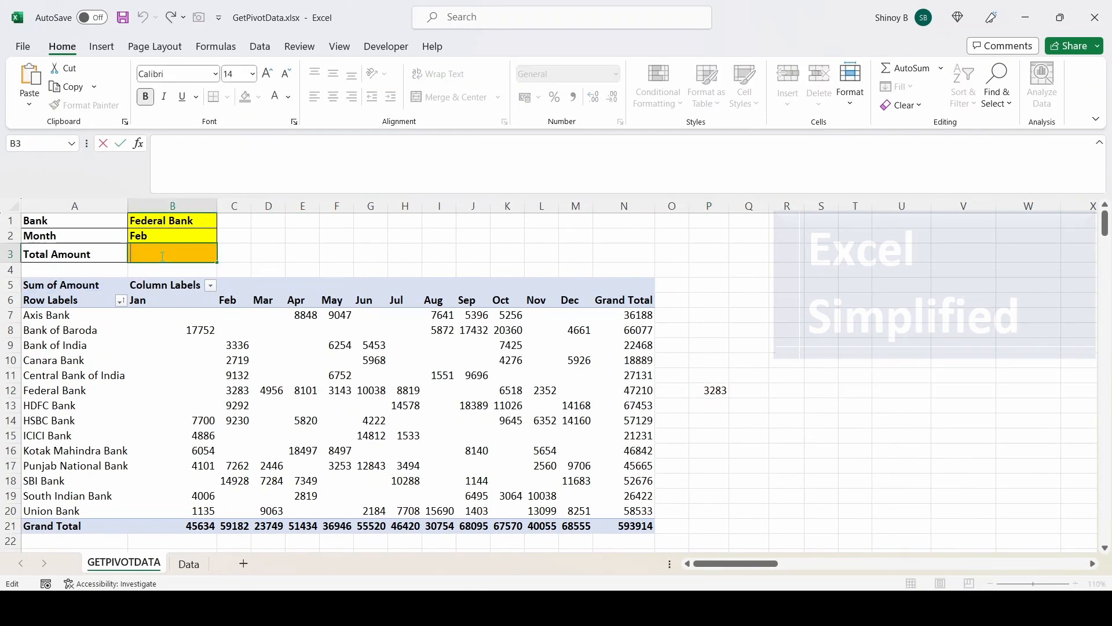
{"action": "key", "text": "ctrl+v"}
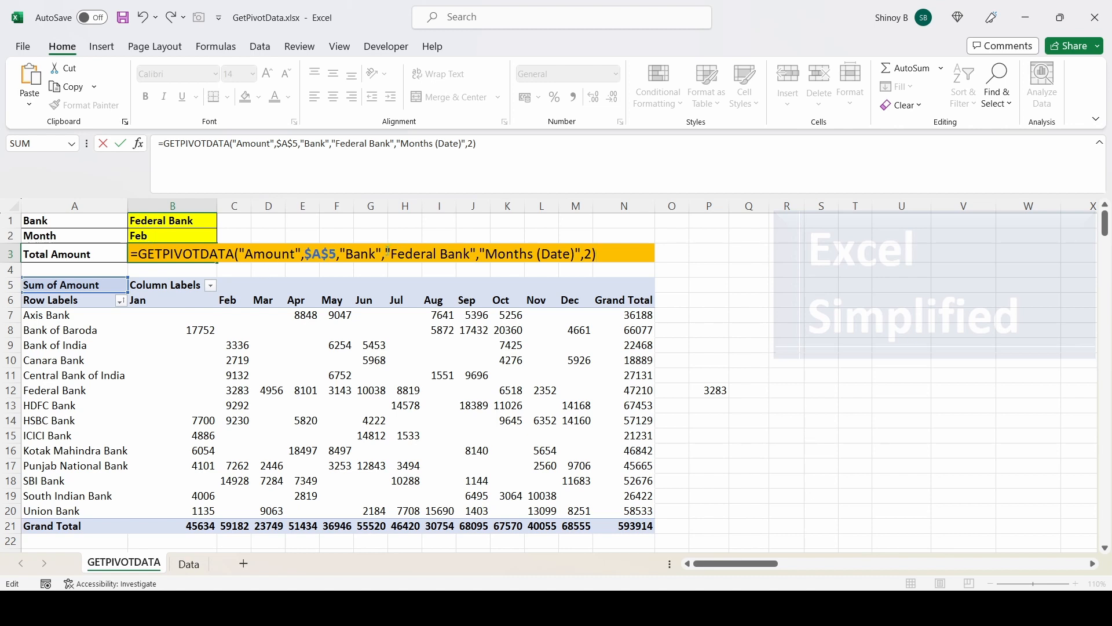
In B3's formula, replace the "Federal Bank" argument with the absolute reference $B$1.
{"action": "left_click_drag", "start_coordinate": [386, 254], "coordinate": [476, 254]}
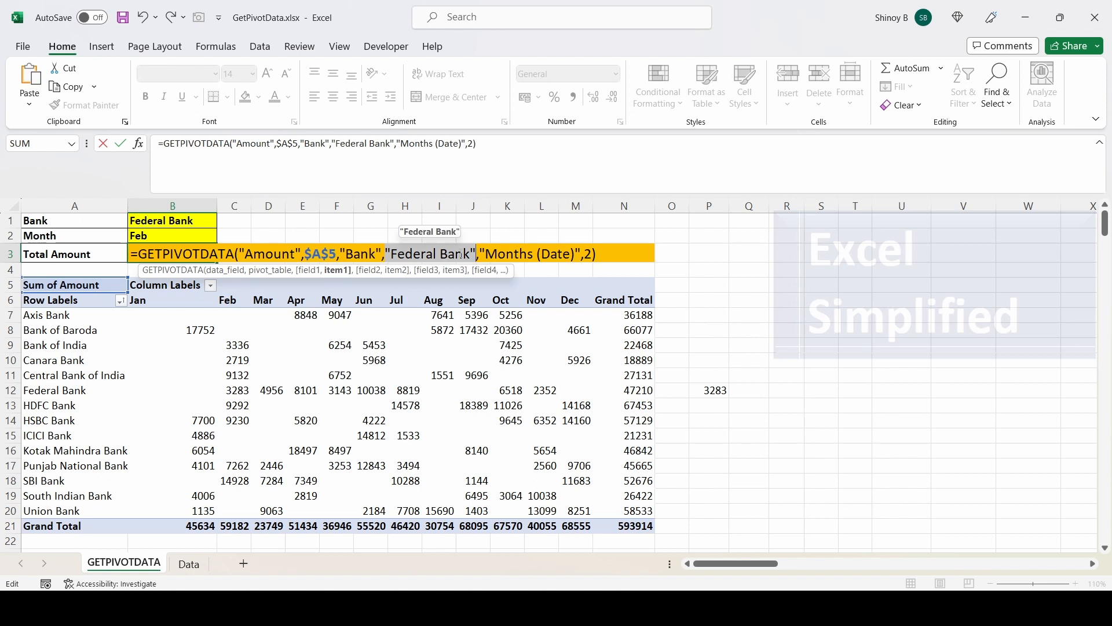
{"action": "key", "text": "Delete"}
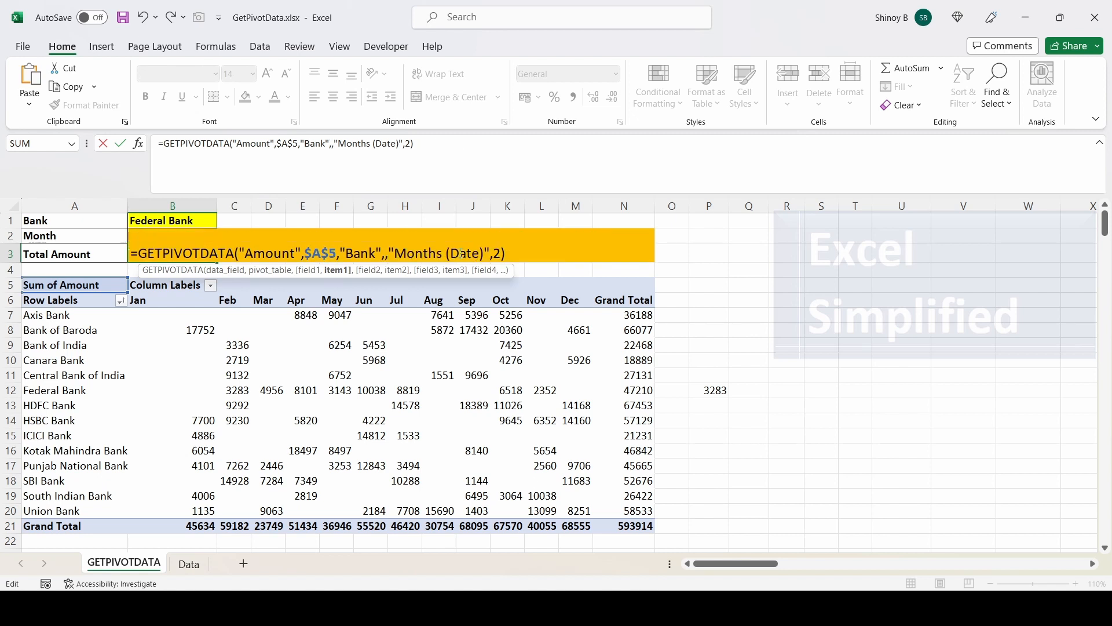
{"action": "left_click", "coordinate": [164, 222]}
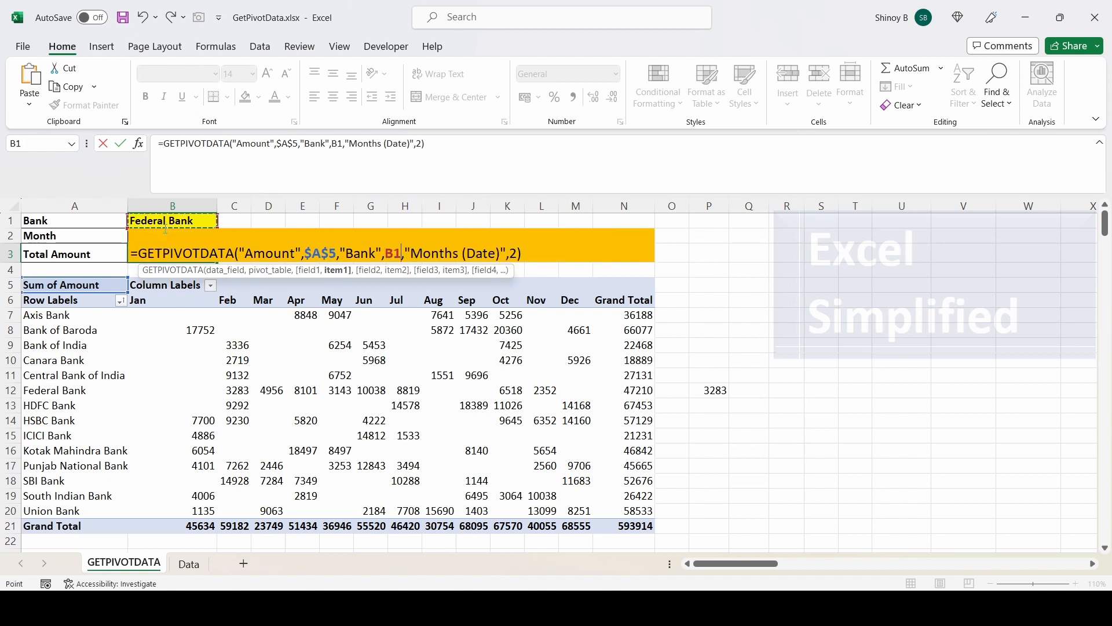
{"action": "key", "text": "F4"}
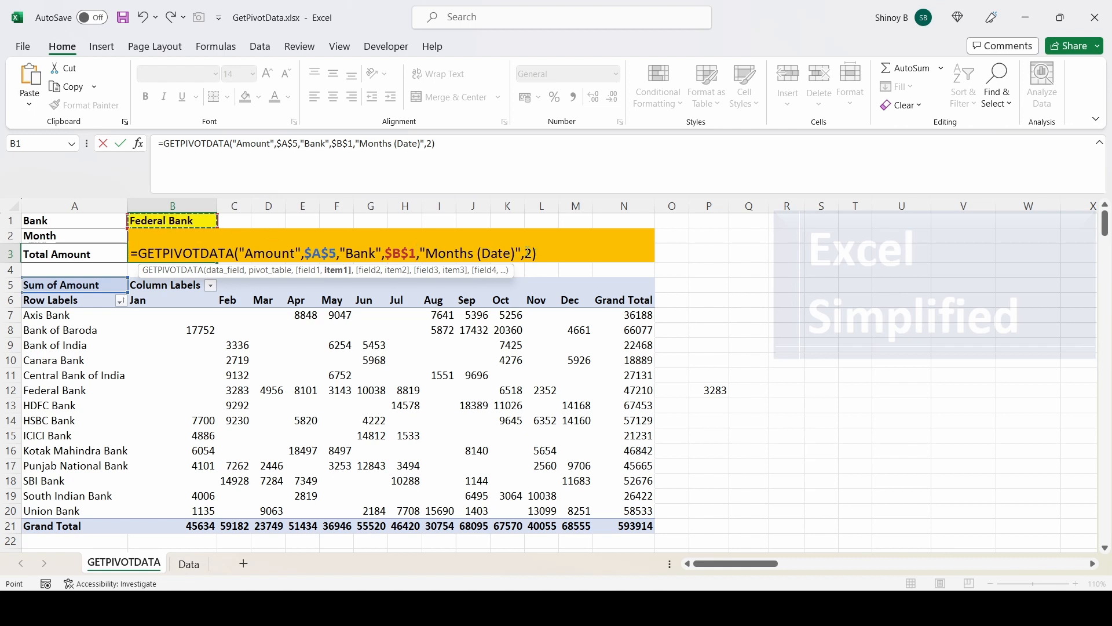
In B3's formula, replace the month number 2 with the absolute reference $B$2.
{"action": "left_click", "coordinate": [54, 235]}
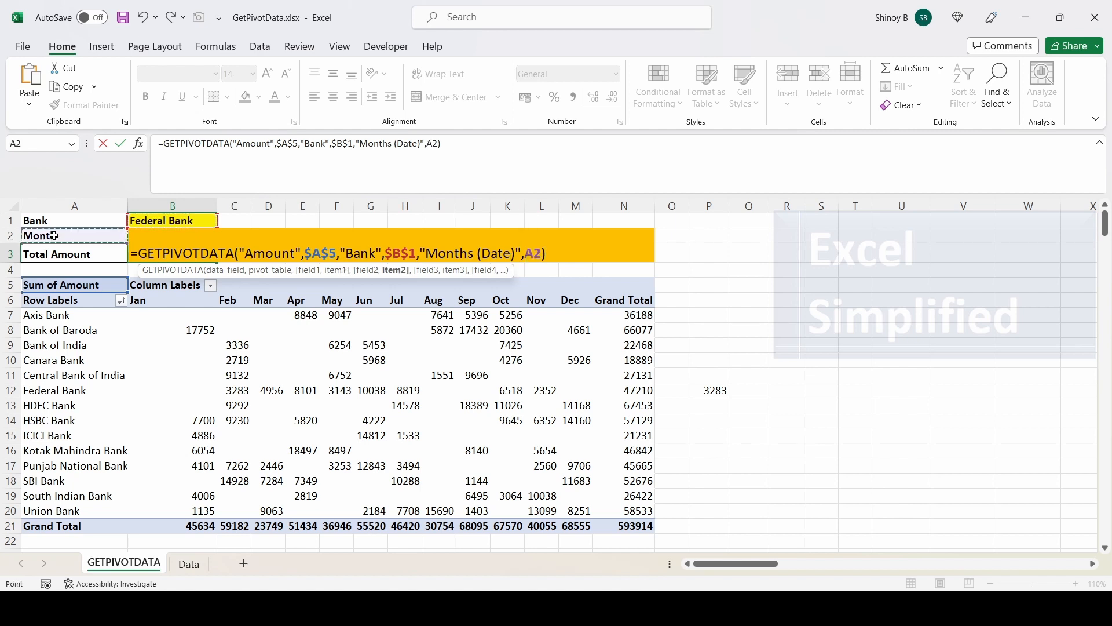
{"action": "key", "text": "Right"}
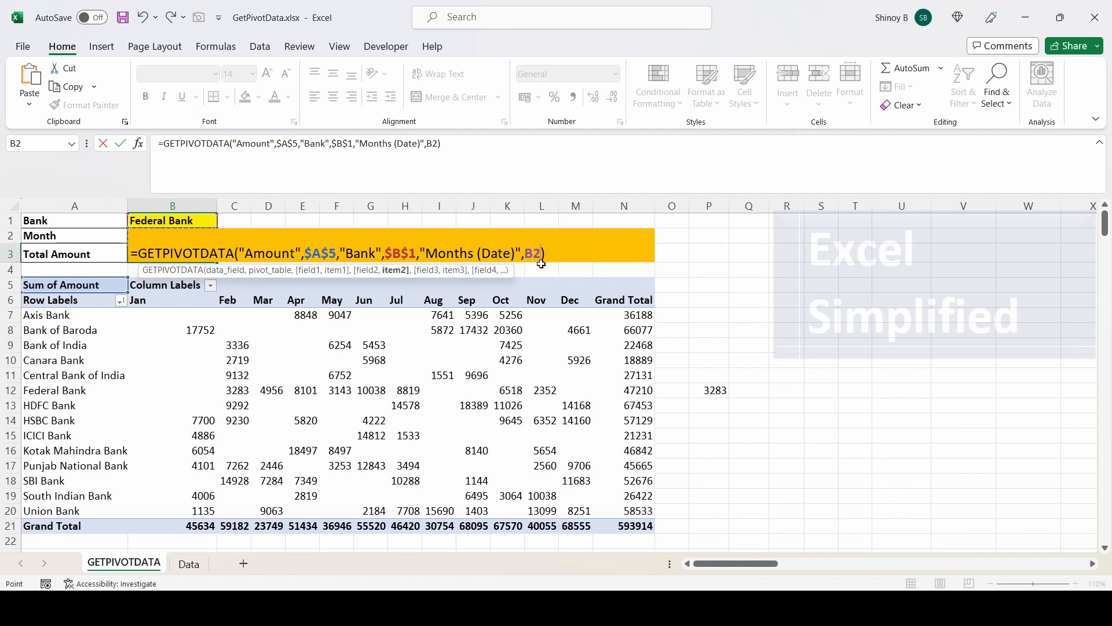
{"action": "key", "text": "F4"}
Wrap the month reference in B3's formula as DATEVALUE($B$2&"1").
{"action": "left_click", "coordinate": [525, 254]}
{"action": "type", "text": "DATEVALUE"}
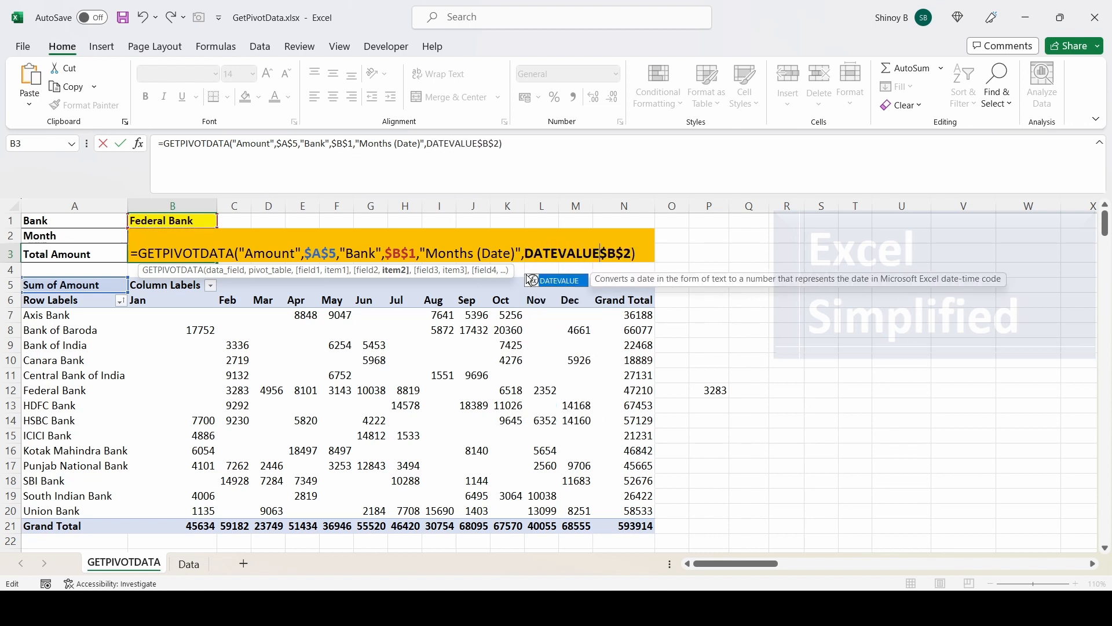
{"action": "type", "text": "("}
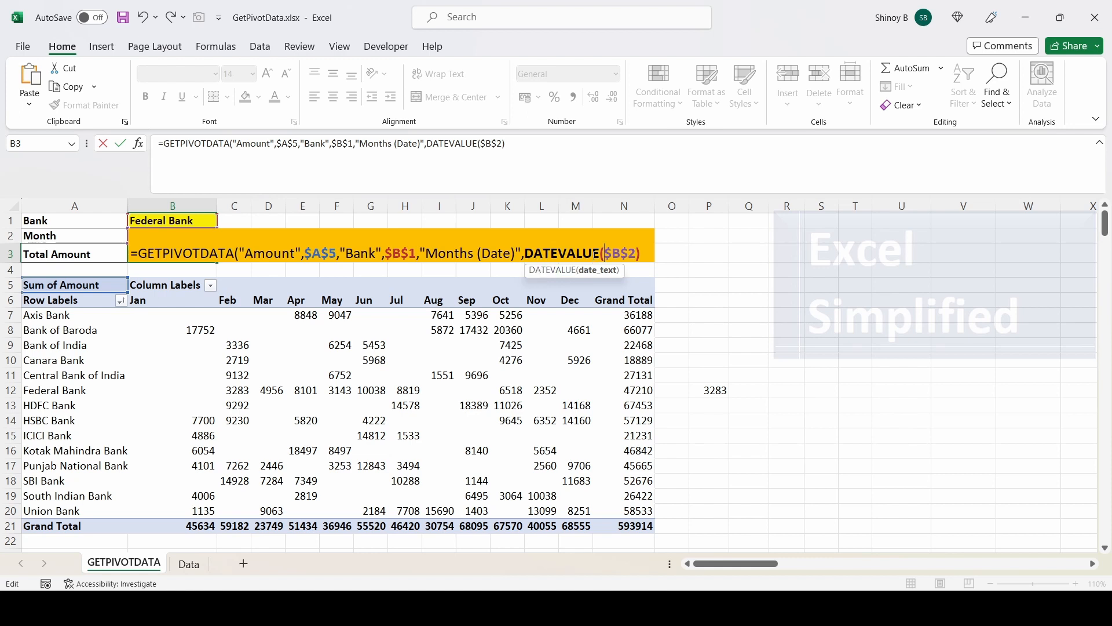
{"action": "key", "text": "Right"}
{"action": "key", "text": "Right"}
{"action": "key", "text": "Right"}
{"action": "key", "text": "Right"}
{"action": "key", "text": "Right"}
{"action": "type", "text": "&\"1\""}
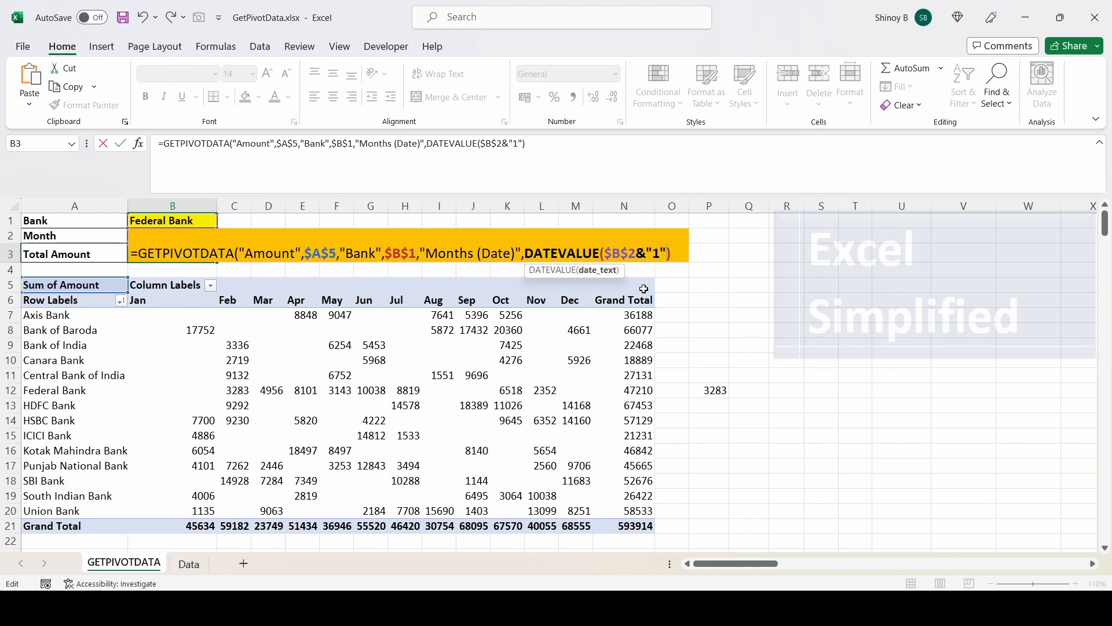
{"action": "type", "text": ")"}
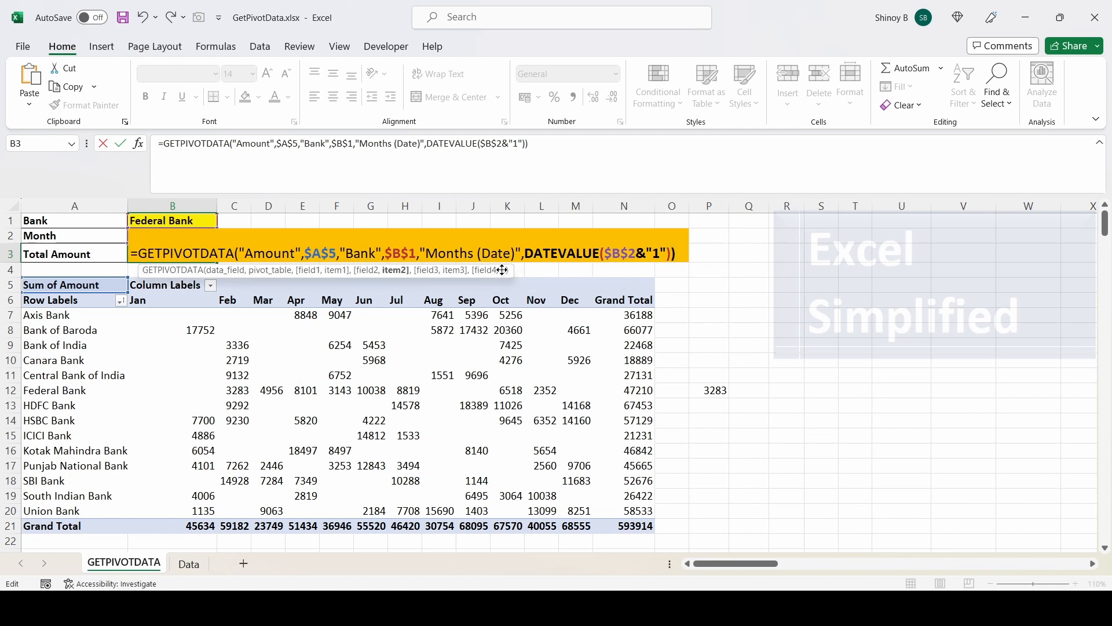
Enclose the DATEVALUE expression in MONTH(), so the last argument reads MONTH(DATEVALUE($B$2&"1")), and commit the formula in B3.
{"action": "left_click", "coordinate": [525, 253]}
{"action": "type", "text": "MONTH("}
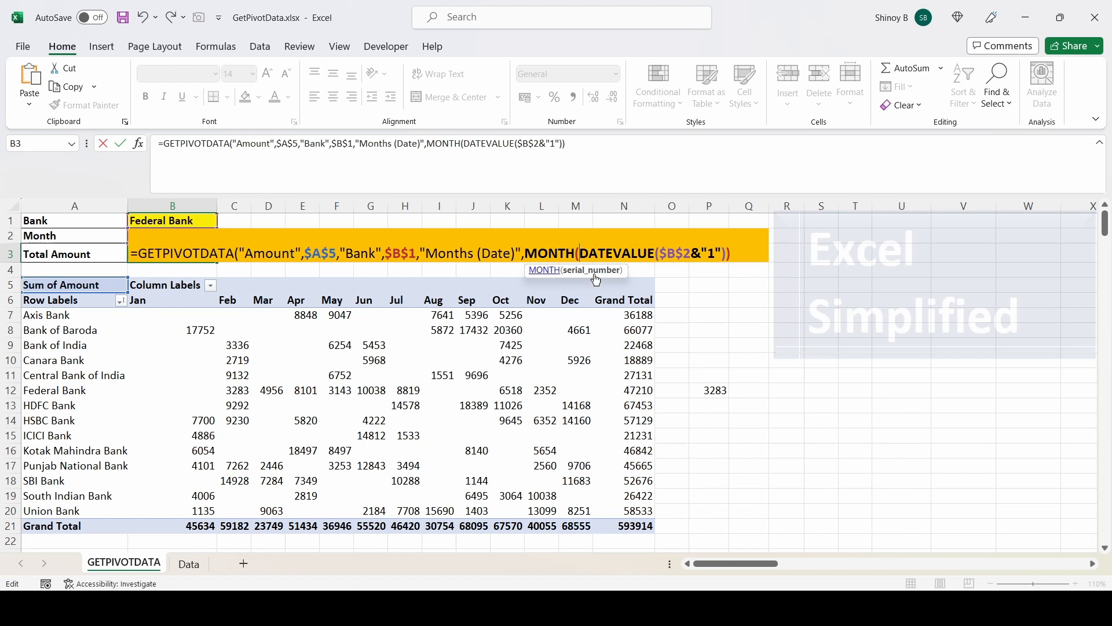
{"action": "left_click", "coordinate": [729, 256]}
{"action": "type", "text": ")"}
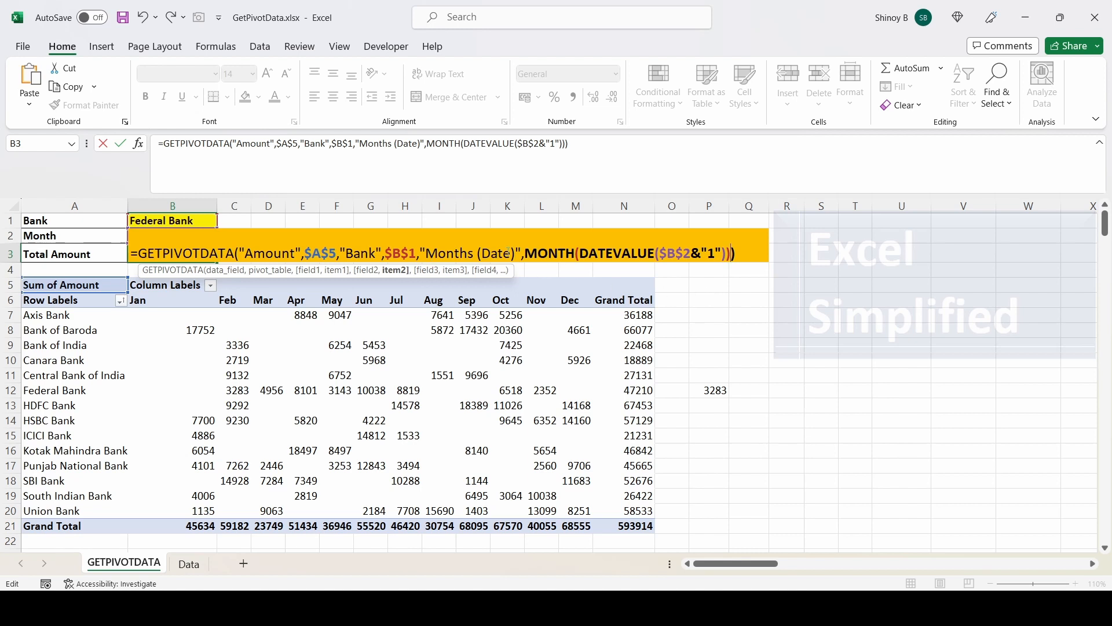
{"action": "key", "text": "Return"}
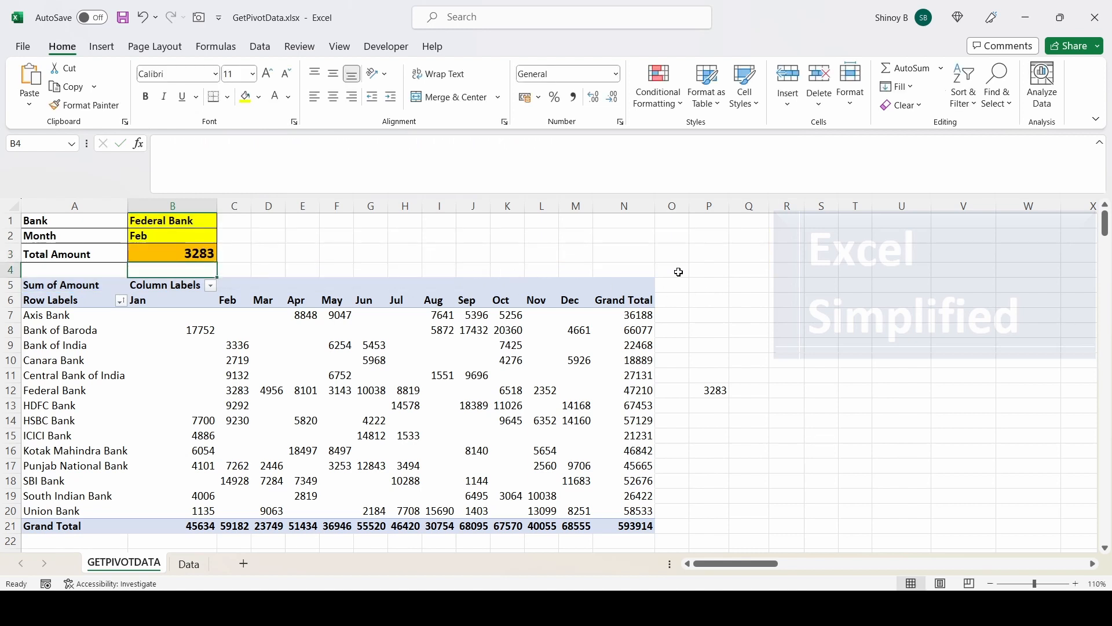
Compare the Total Amount in B3 with Federal Bank's Feb and Mar amounts in the pivot table.
{"action": "left_click", "coordinate": [184, 256]}
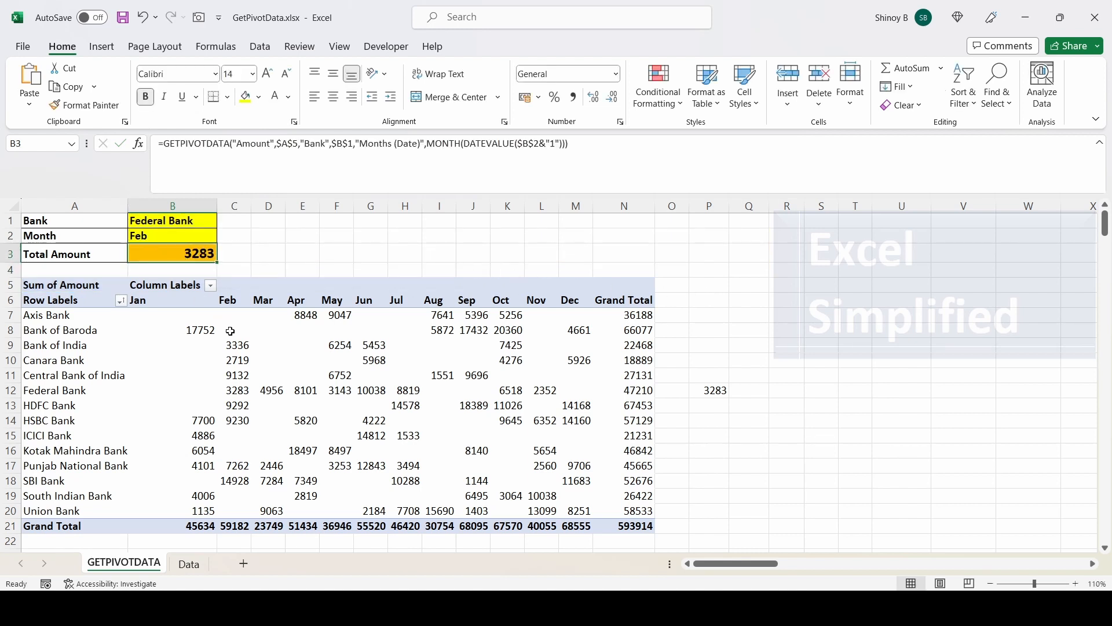
{"action": "left_click", "coordinate": [239, 392]}
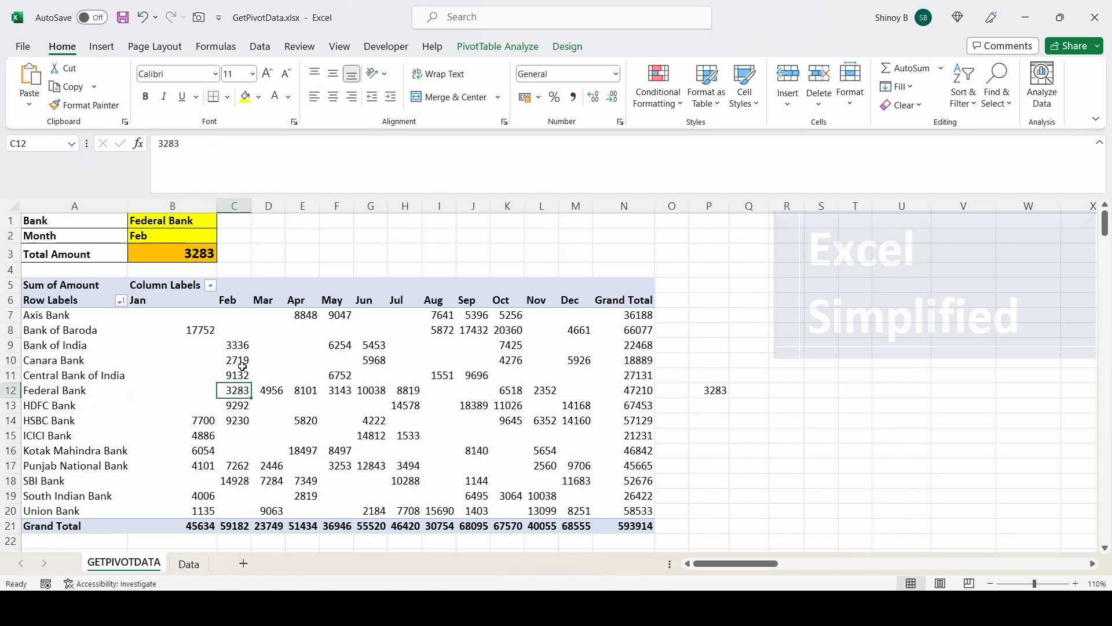
{"action": "left_click", "coordinate": [277, 393]}
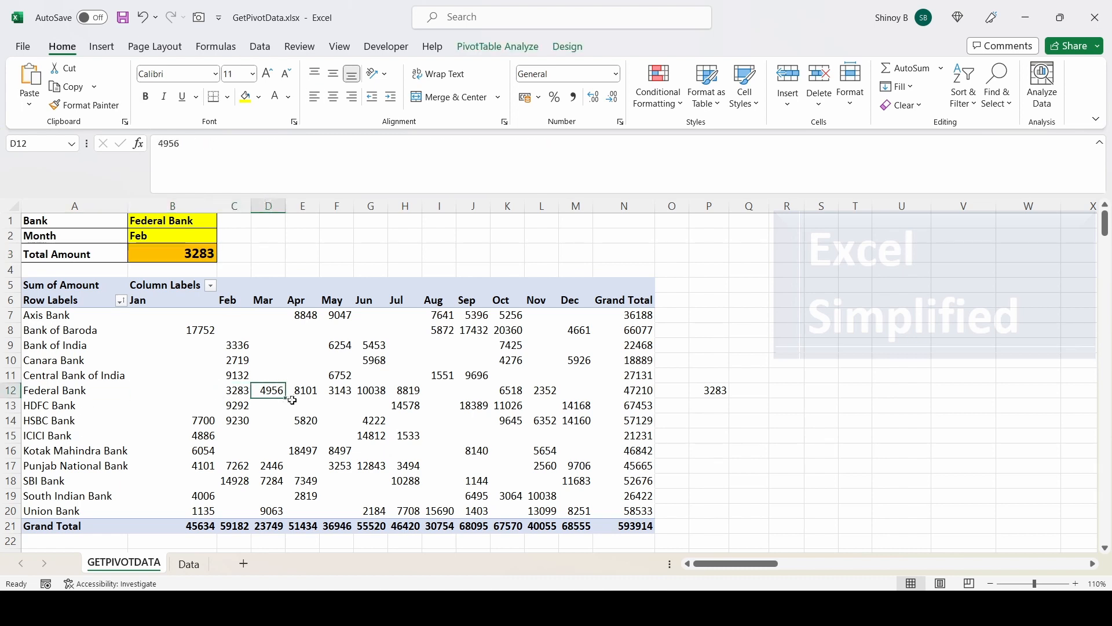
Set the month in B2 to Mar and check B3 against Federal Bank's Mar amount in the pivot table.
{"action": "left_click", "coordinate": [168, 237]}
{"action": "left_click", "coordinate": [224, 237]}
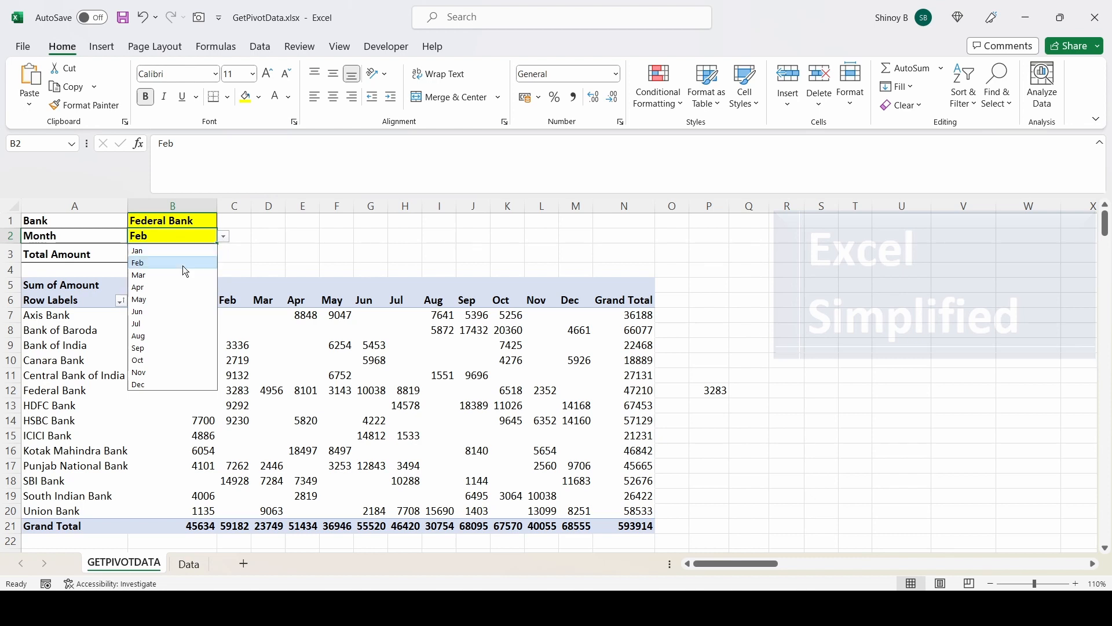
{"action": "left_click", "coordinate": [164, 275]}
{"action": "key", "text": "Return"}
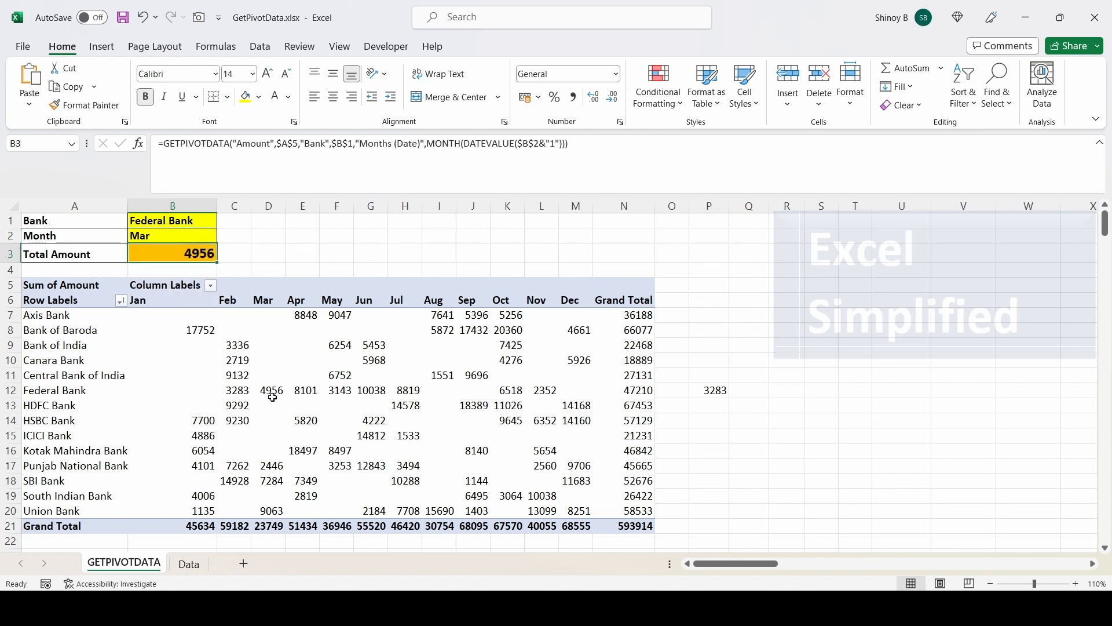
{"action": "left_click", "coordinate": [267, 389]}
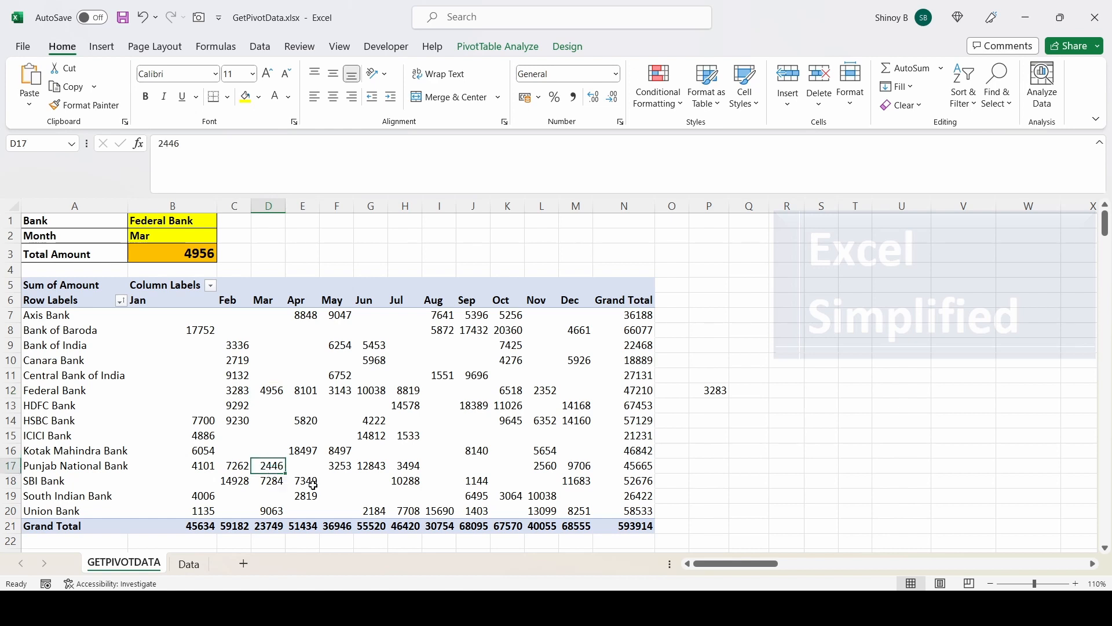
Set the bank in B1 to Punjab National Bank and widen column B to fit the name.
{"action": "left_click", "coordinate": [200, 223]}
{"action": "left_click", "coordinate": [224, 222]}
{"action": "left_click", "coordinate": [199, 278]}
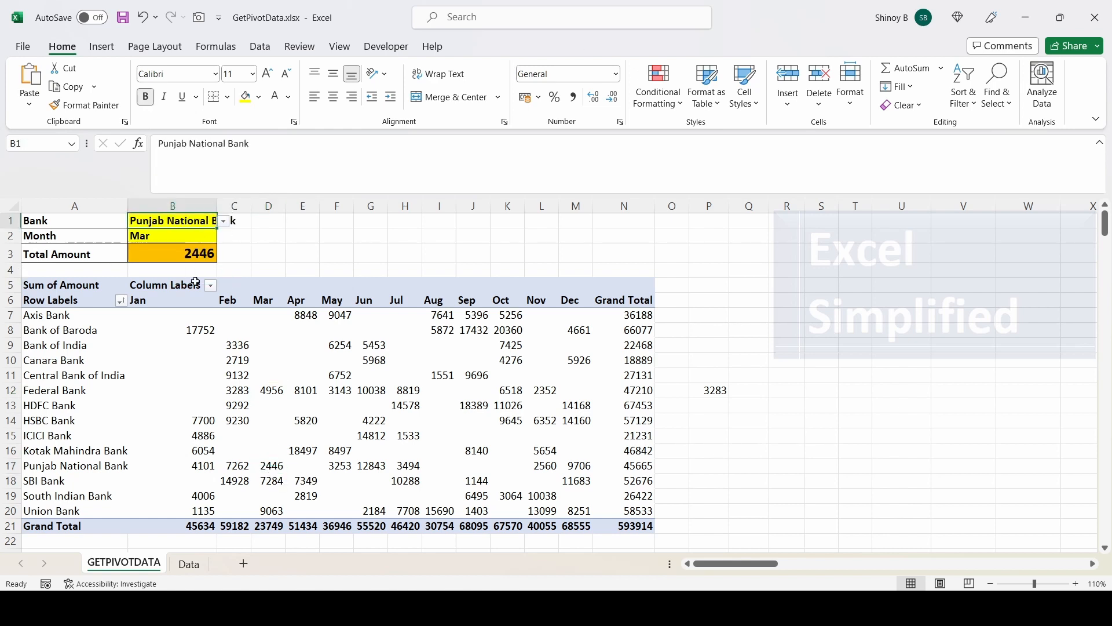
{"action": "left_click", "coordinate": [197, 254]}
{"action": "left_click_drag", "start_coordinate": [221, 213], "coordinate": [244, 213]}
{"action": "left_click", "coordinate": [297, 467]}
{"action": "left_click", "coordinate": [179, 253]}
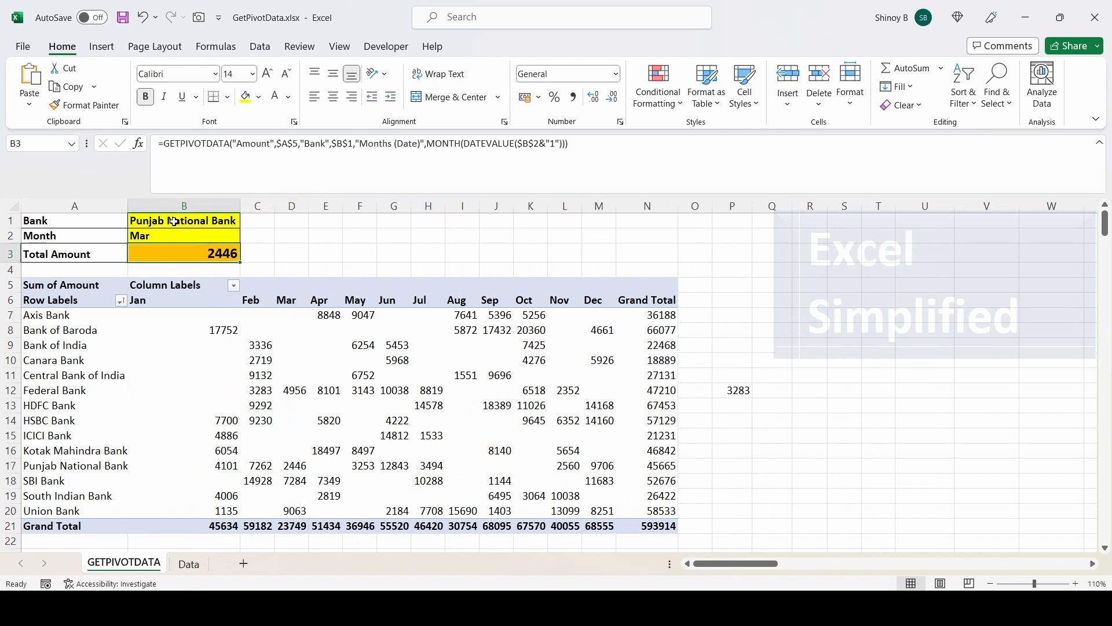
Clear the leftover example GETPIVOTDATA formula from P12.
{"action": "left_click", "coordinate": [173, 222]}
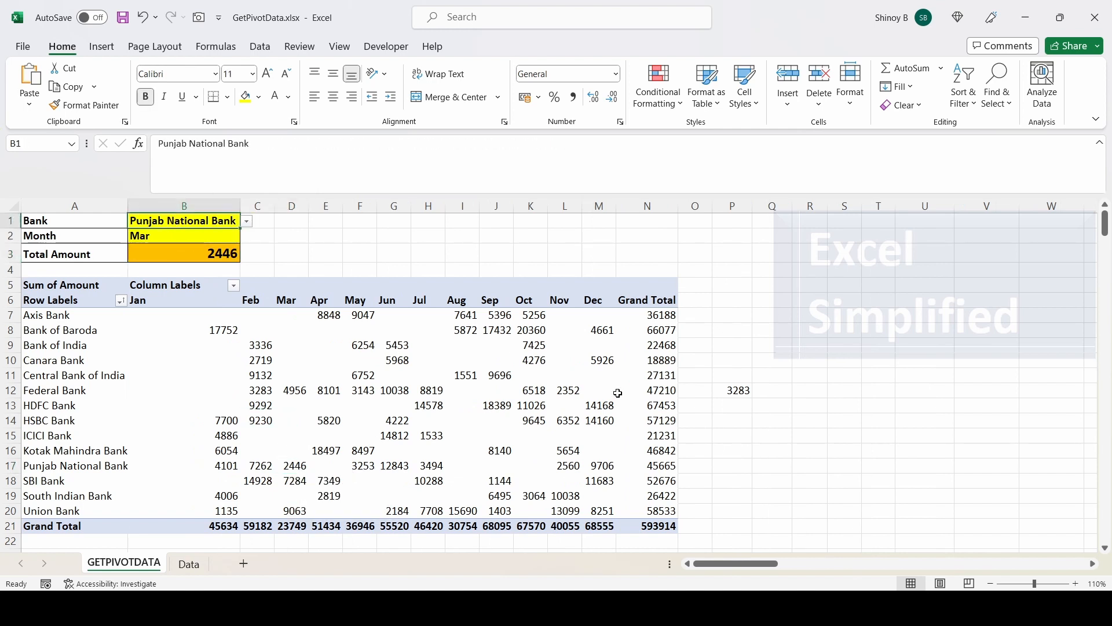
{"action": "left_click", "coordinate": [718, 392]}
{"action": "key", "text": "Delete"}
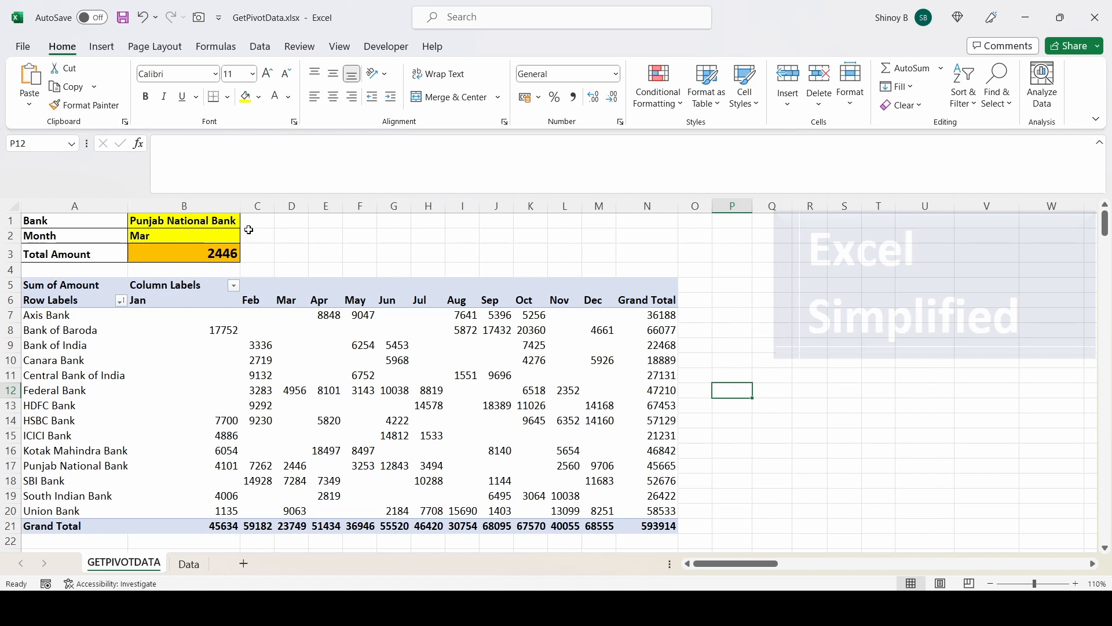
Test B3 with blank criteria by clearing the month in B2 and the bank in B1 one at a time, undoing each deletion.
{"action": "left_click", "coordinate": [232, 236]}
{"action": "key", "text": "Delete"}
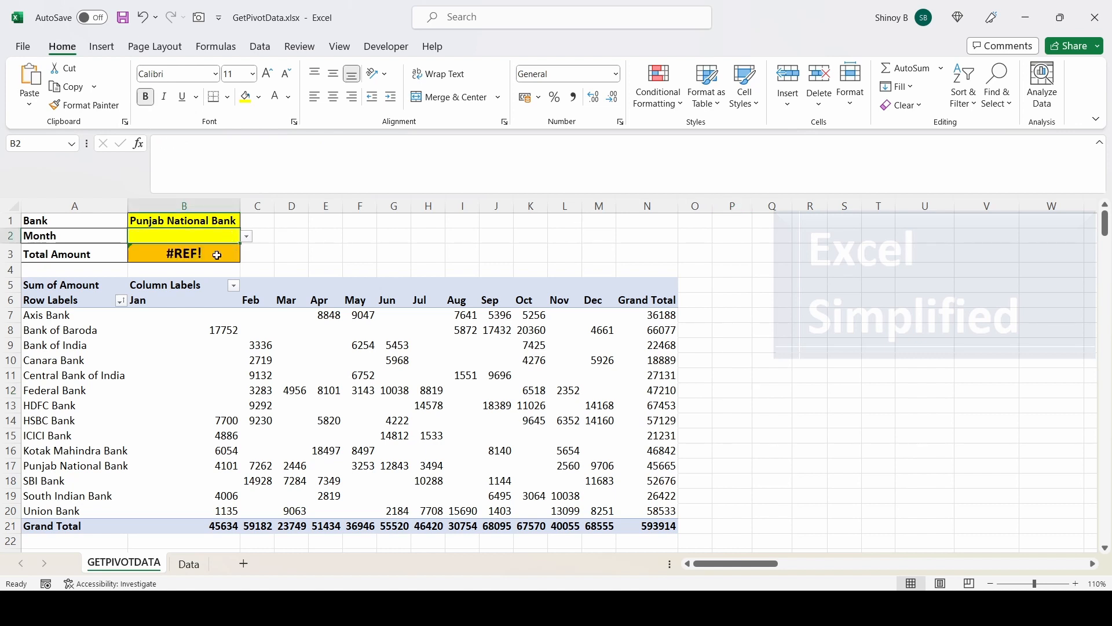
{"action": "key", "text": "ctrl+z"}
{"action": "left_click", "coordinate": [196, 224]}
{"action": "key", "text": "Delete"}
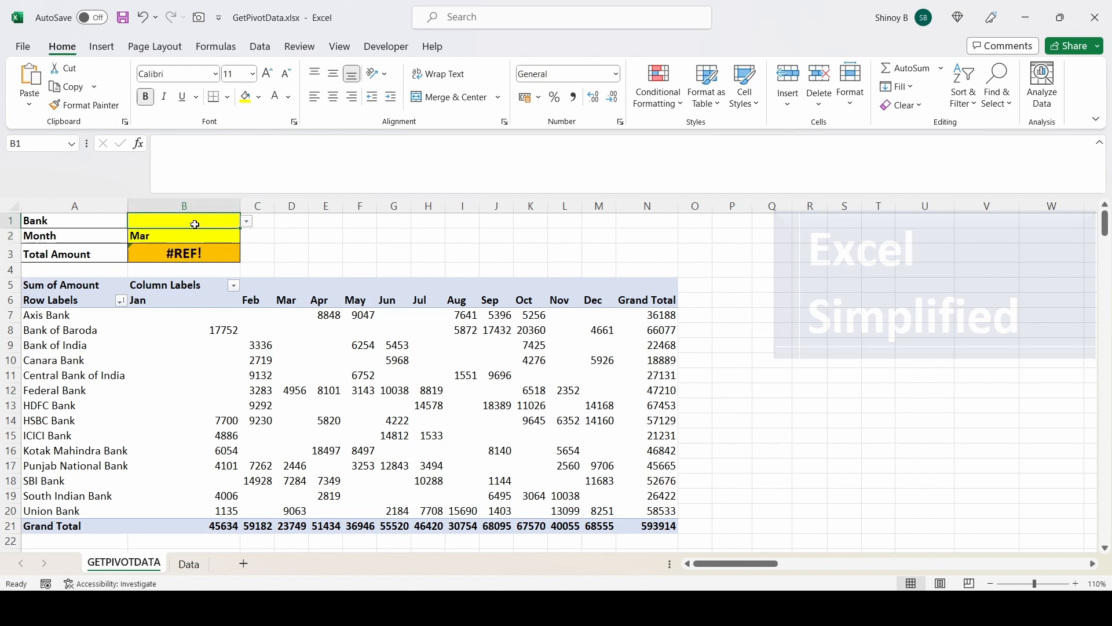
{"action": "key", "text": "ctrl+z"}
{"action": "left_click", "coordinate": [202, 253]}
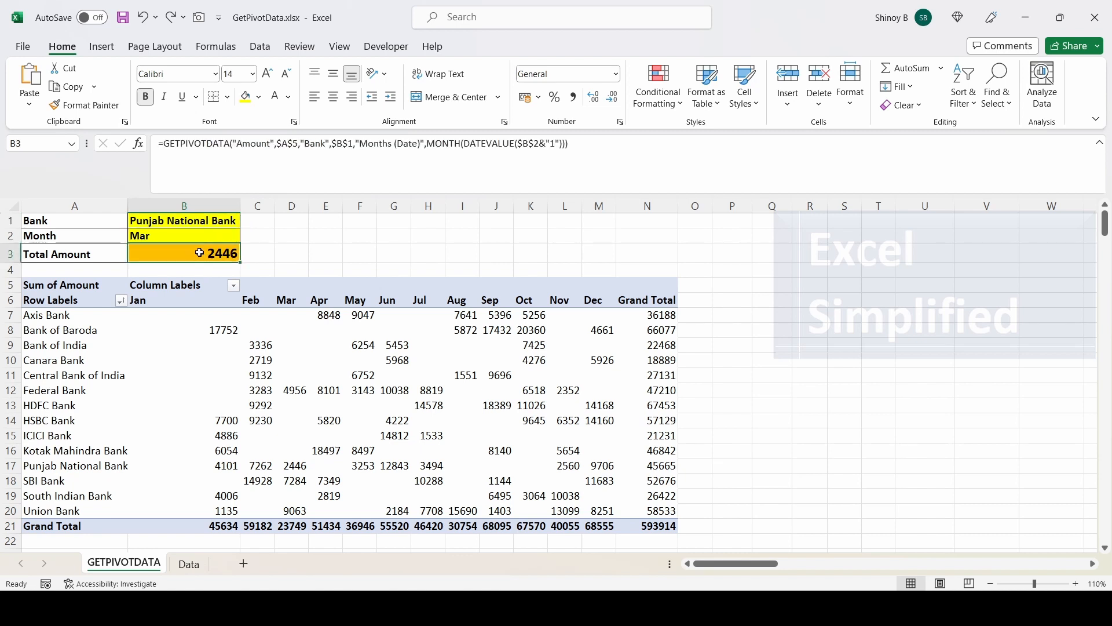
Replace B3's formula with an IFS of GETPIVOTDATA calls covering both B1 and B2 blank, only B1 blank, only B2 blank, and TRUE for the rest.
{"action": "double_click", "coordinate": [205, 253]}
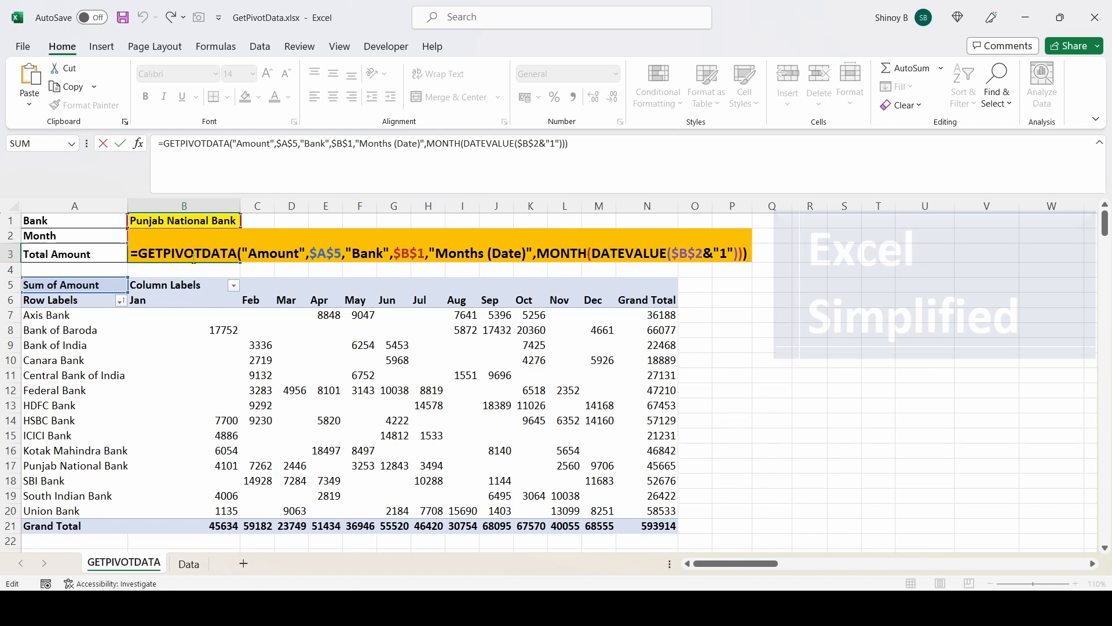
{"action": "key", "text": "ctrl+Return"}
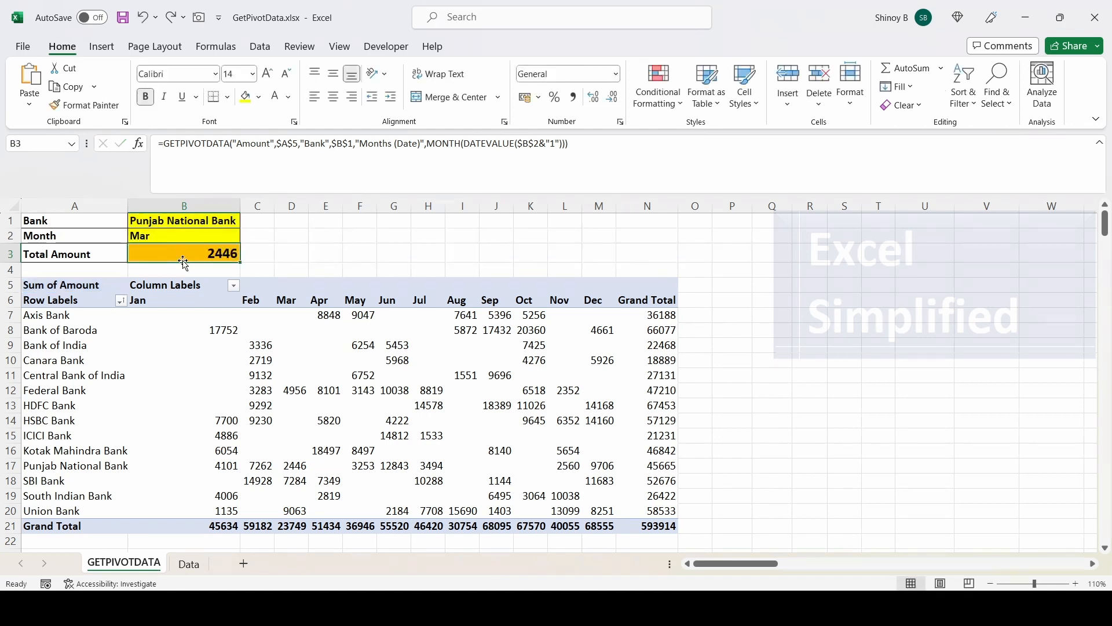
{"action": "key", "text": "F2"}
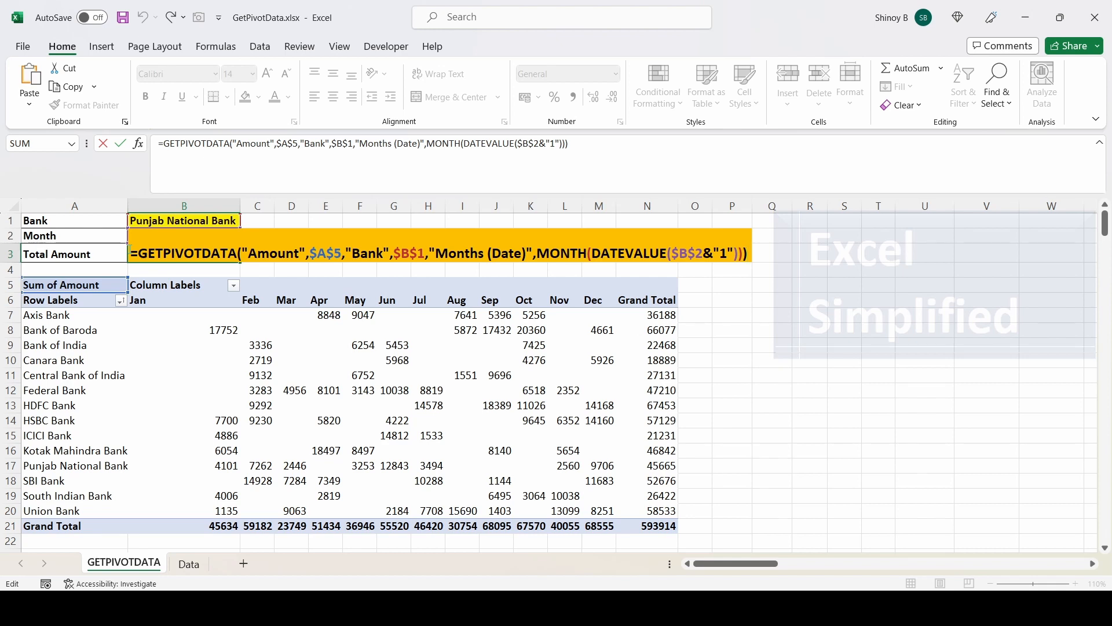
{"action": "key", "text": "shift+Home"}
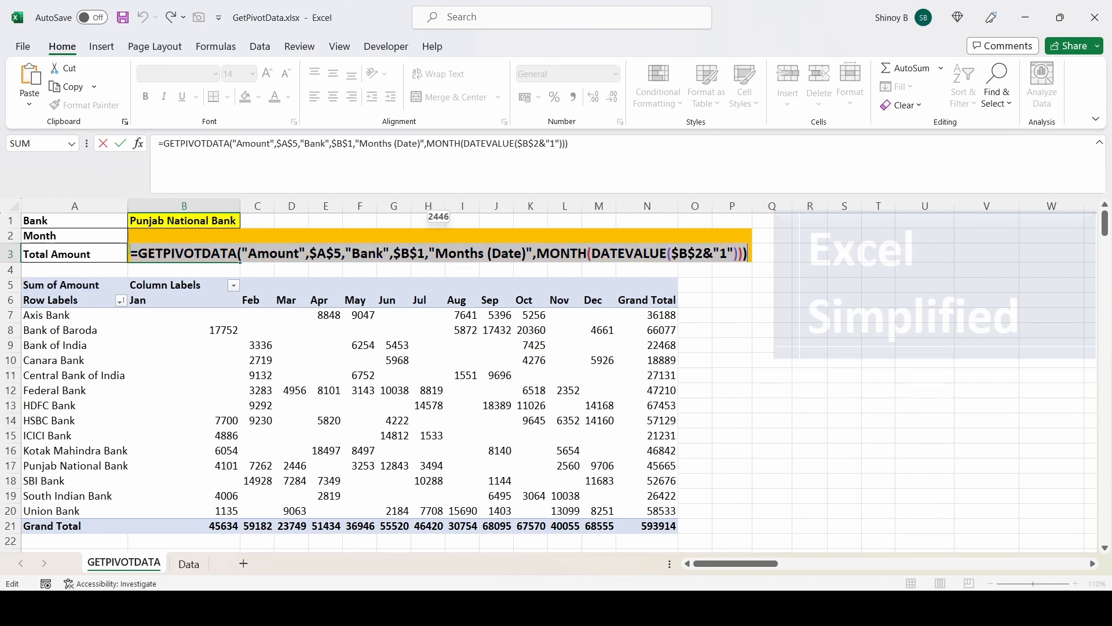
{"action": "type", "text": "=IFS(AND($B$1=\"\",$B$2=\"\"),      GETPIVOTDATA(\"Amount\",$A$5),        AND($B$1=\"\",$B$2<>\"\"),       GETPIVOTDATA(\"Amount\",$A$5,\"Months (Date)\",MONTH(DATEVALUE($B$2&\"1\"))),        AND($B$1<>\"\",$B$2=\"\"),       GETPIVOTDATA(\"Amount\",$A$5,\"Bank\",$B$1),       TRUE,      GETPIVOTDATA(\"Amount\",$A$5,\"Bank\",$B$1,\"Months (Date)\",MONTH(DATEVALUE($B$2&\"1\")))       )"}
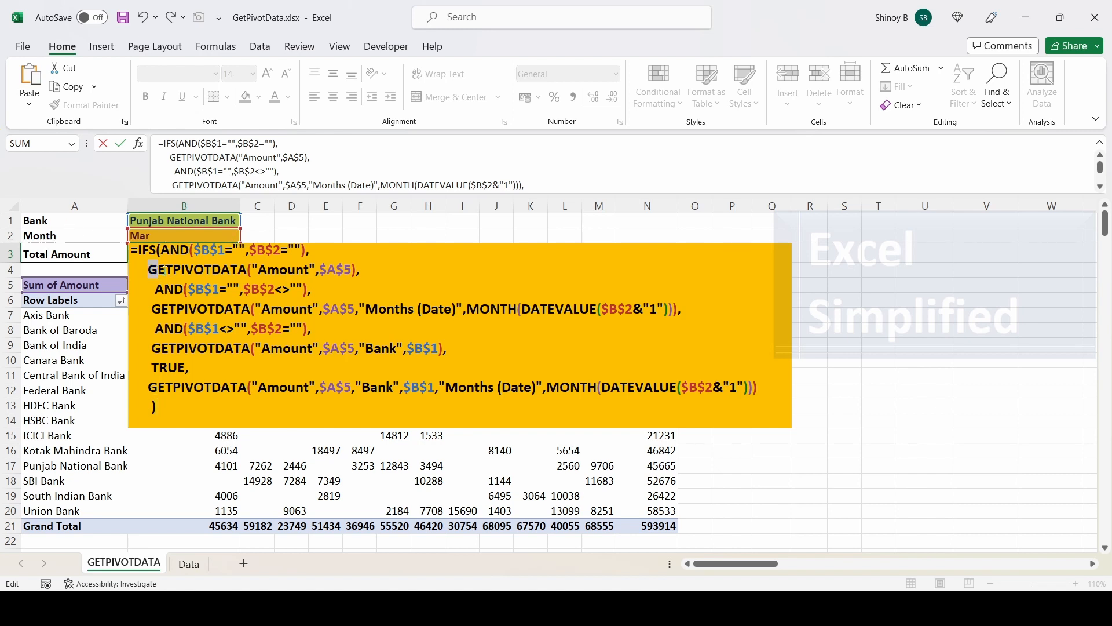
Examine the both-blank and bank-blank branches of B3's IFS formula and the GETPIVOTDATA call each one returns.
{"action": "left_click_drag", "start_coordinate": [275, 268], "coordinate": [298, 270]}
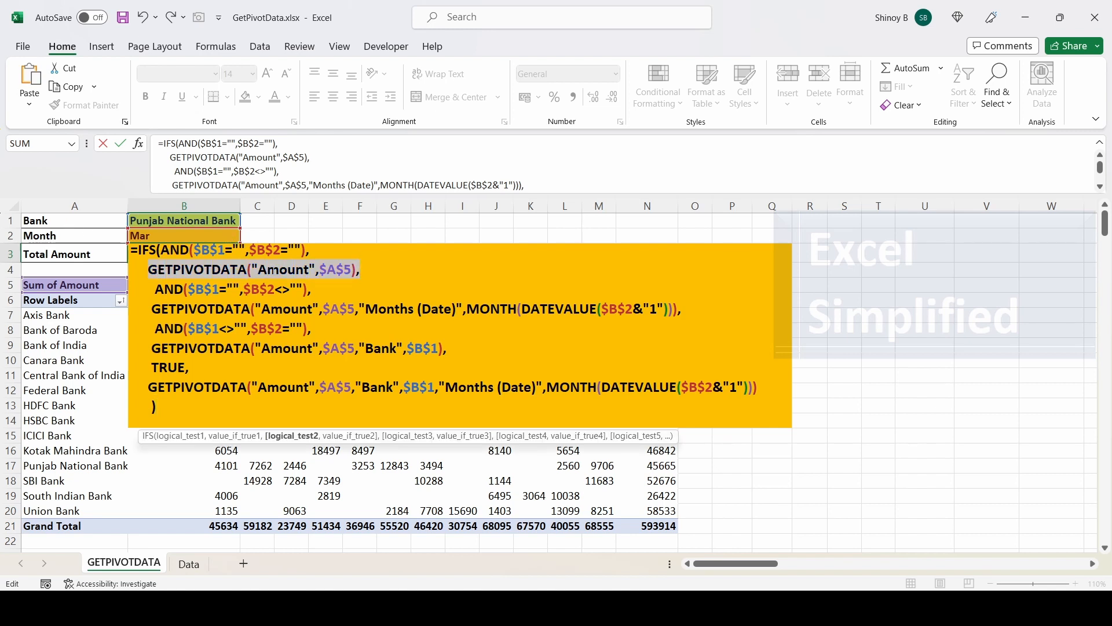
{"action": "left_click", "coordinate": [293, 270]}
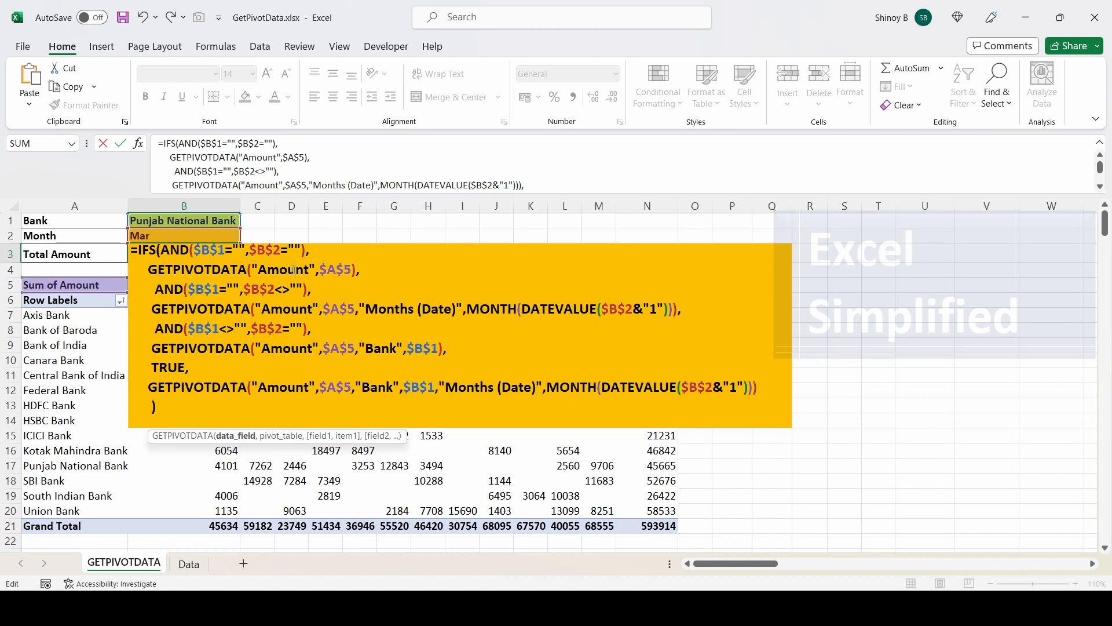
{"action": "left_click", "coordinate": [339, 270]}
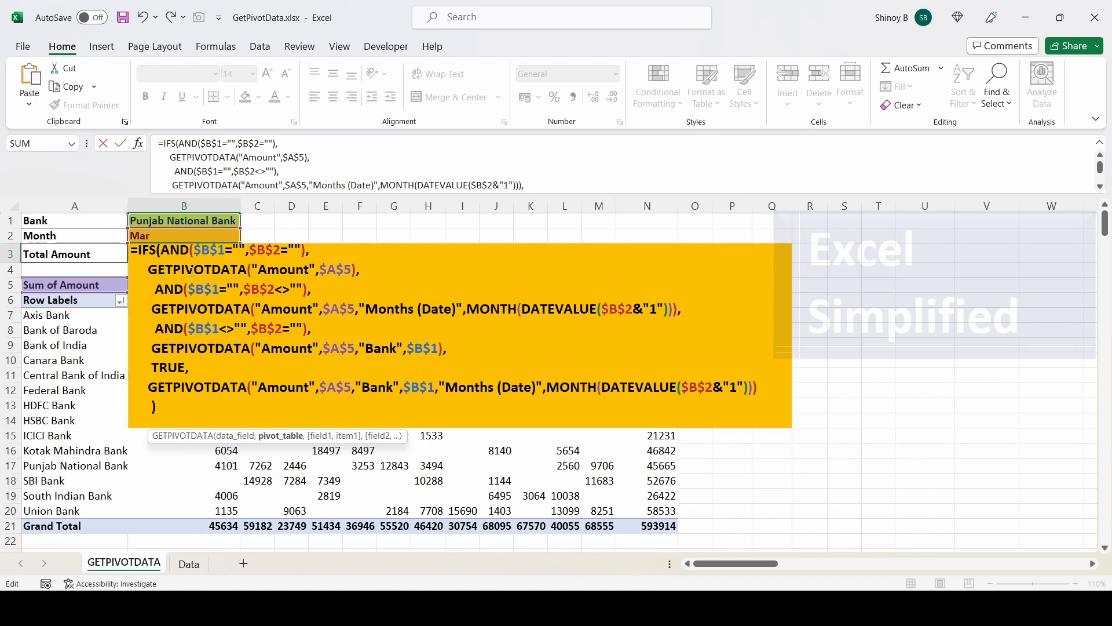
{"action": "left_click_drag", "start_coordinate": [212, 288], "coordinate": [303, 288]}
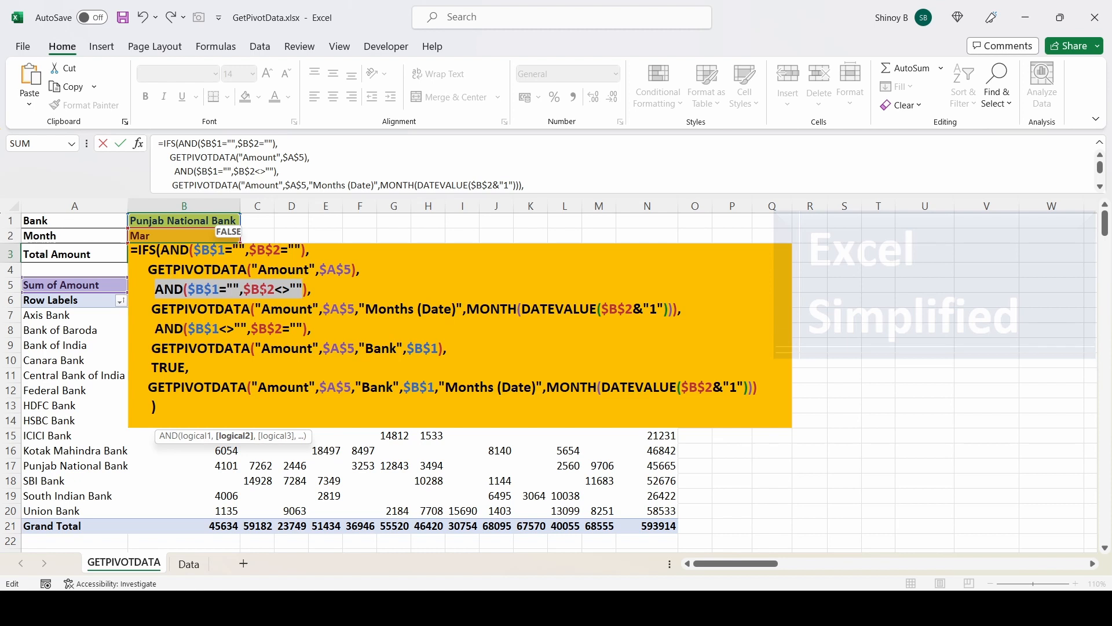
{"action": "left_click", "coordinate": [262, 288]}
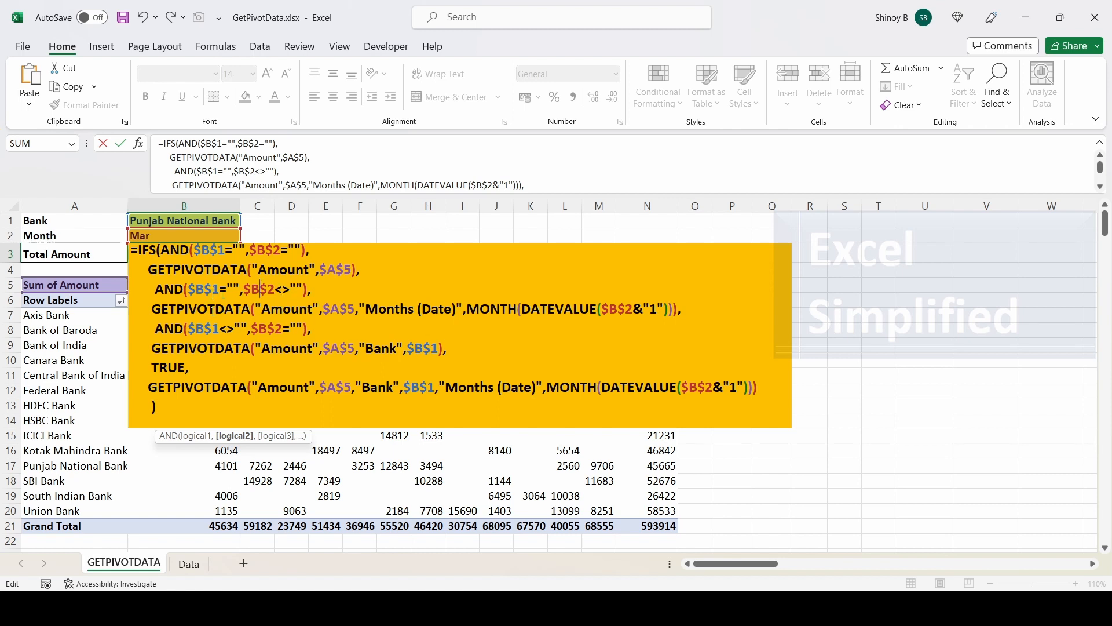
{"action": "left_click_drag", "start_coordinate": [154, 309], "coordinate": [545, 313]}
{"action": "left_click_drag", "start_coordinate": [621, 310], "coordinate": [683, 311]}
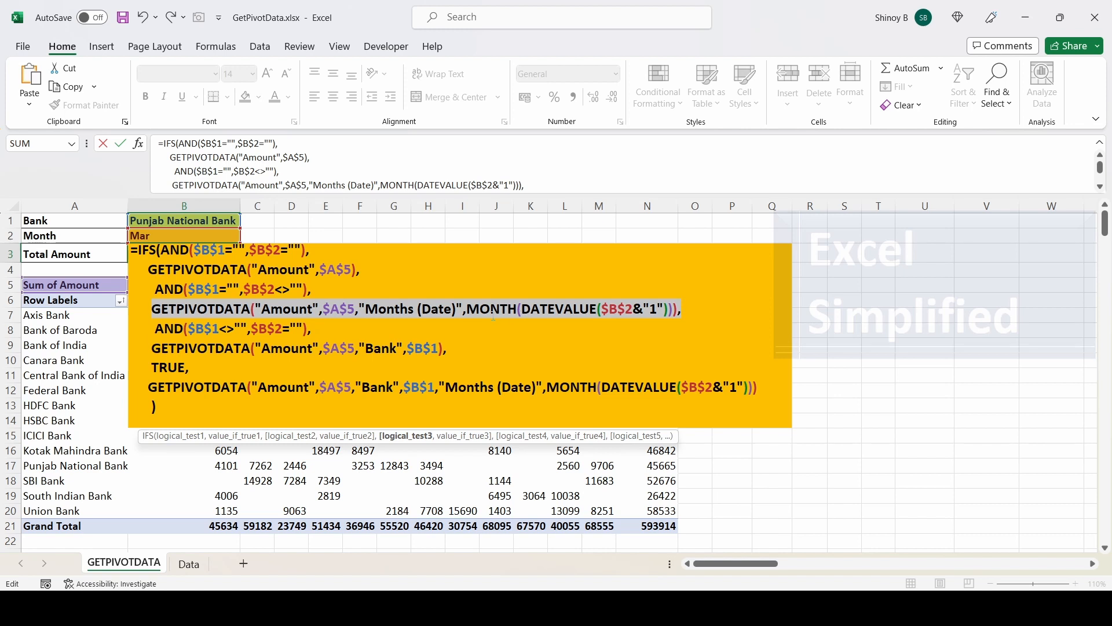
Examine the month-blank condition and the final TRUE branch of B3's IFS formula, including their Bank and Months (Date) arguments.
{"action": "left_click_drag", "start_coordinate": [157, 329], "coordinate": [311, 328]}
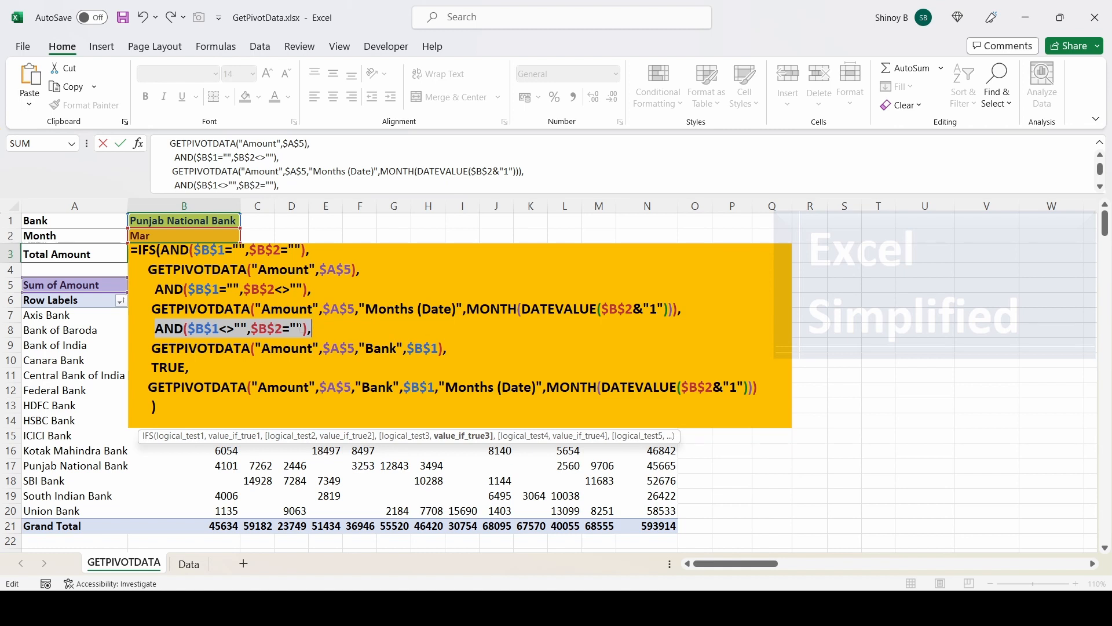
{"action": "left_click", "coordinate": [151, 347]}
{"action": "left_click_drag", "start_coordinate": [238, 347], "coordinate": [457, 347]}
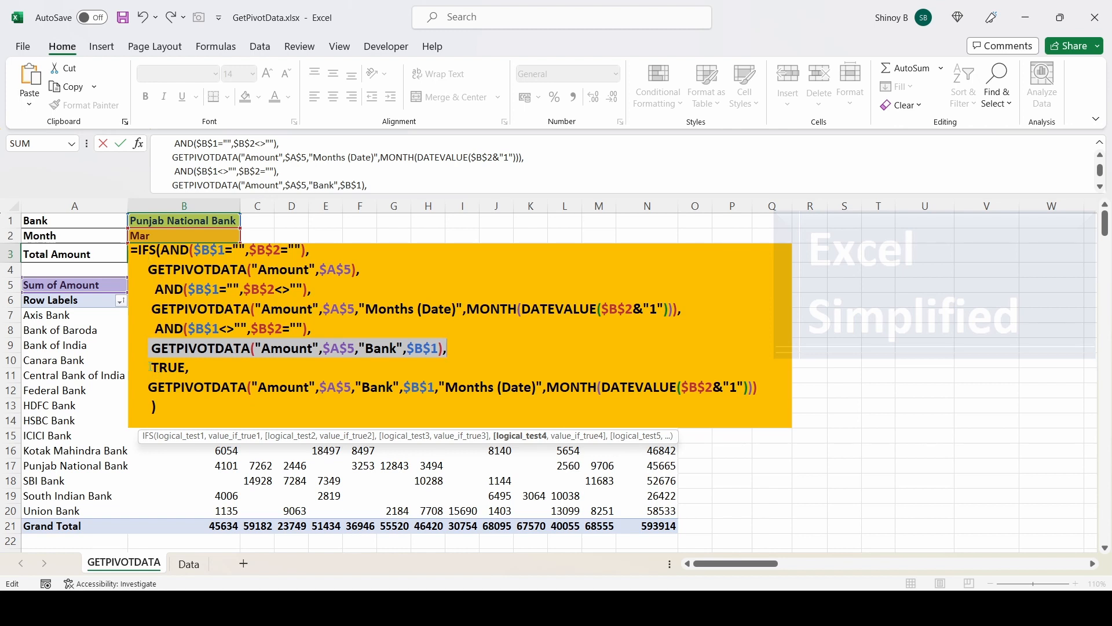
{"action": "left_click_drag", "start_coordinate": [150, 367], "coordinate": [185, 368]}
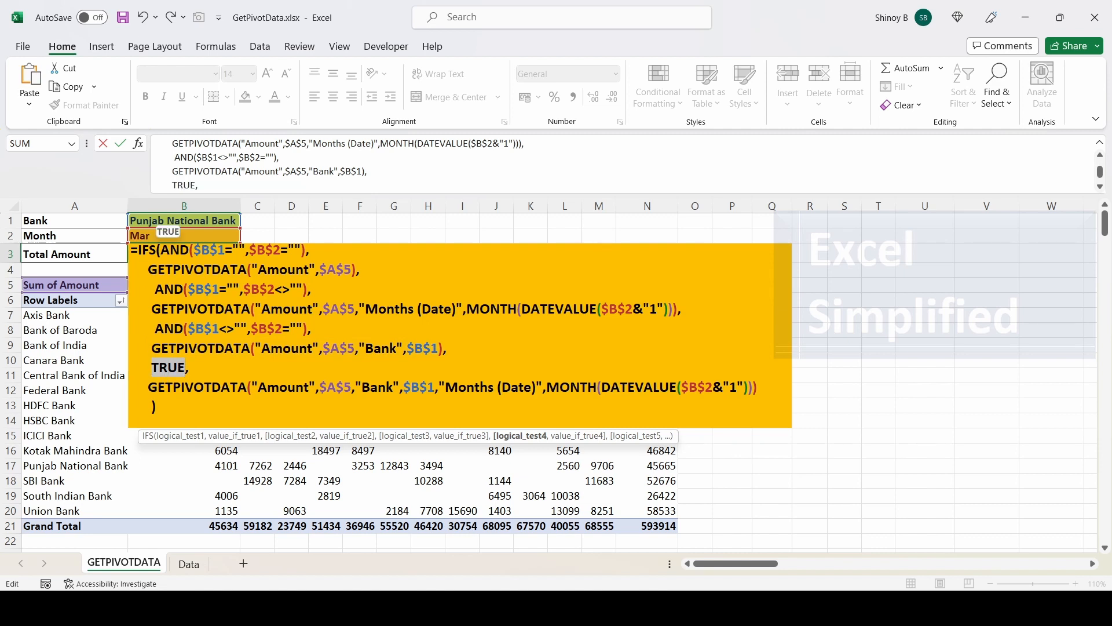
{"action": "left_click", "coordinate": [154, 367]}
{"action": "left_click_drag", "start_coordinate": [169, 368], "coordinate": [304, 387]}
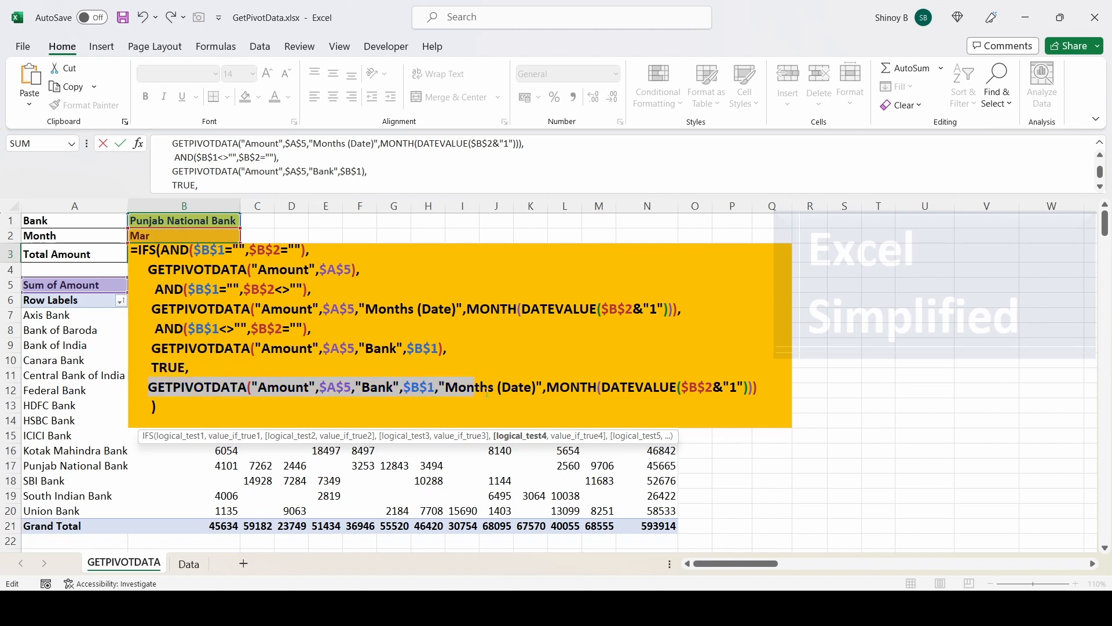
{"action": "left_click_drag", "start_coordinate": [580, 387], "coordinate": [758, 387]}
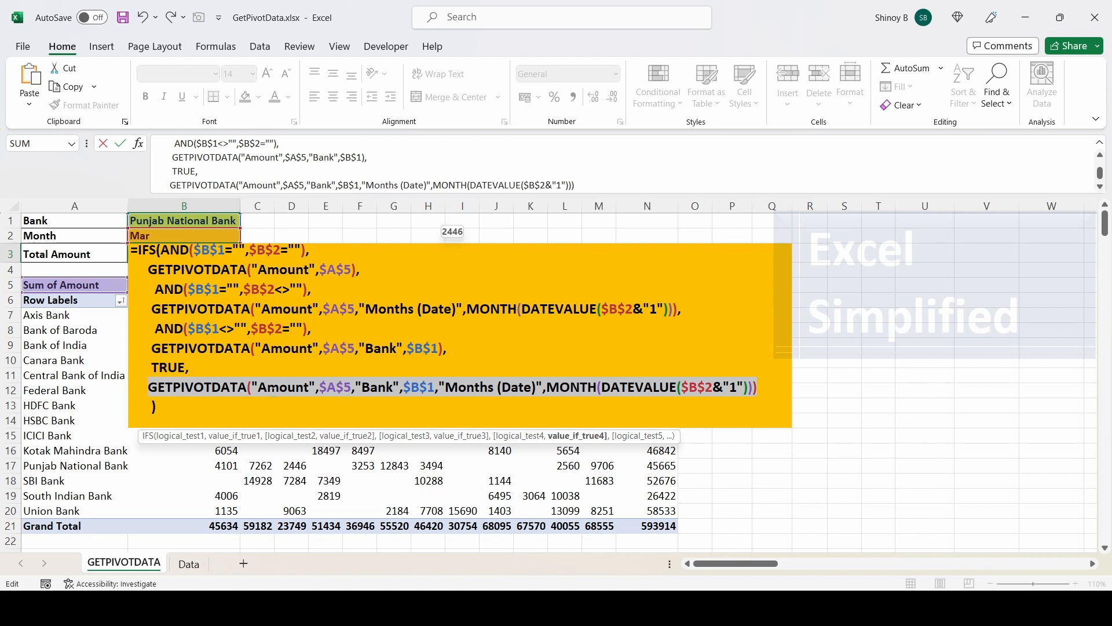
{"action": "left_click", "coordinate": [374, 388]}
{"action": "left_click", "coordinate": [428, 387]}
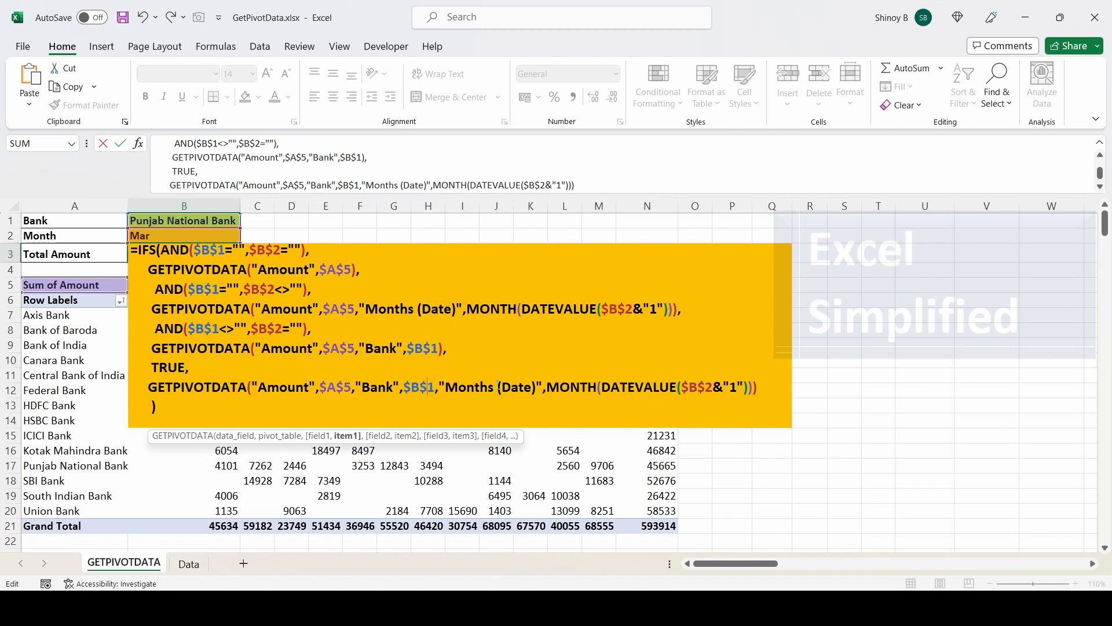
Commit the IFS formula in B3 and test it by setting the bank in B1 to Federal Bank.
{"action": "key", "text": "Return"}
{"action": "left_click", "coordinate": [211, 253]}
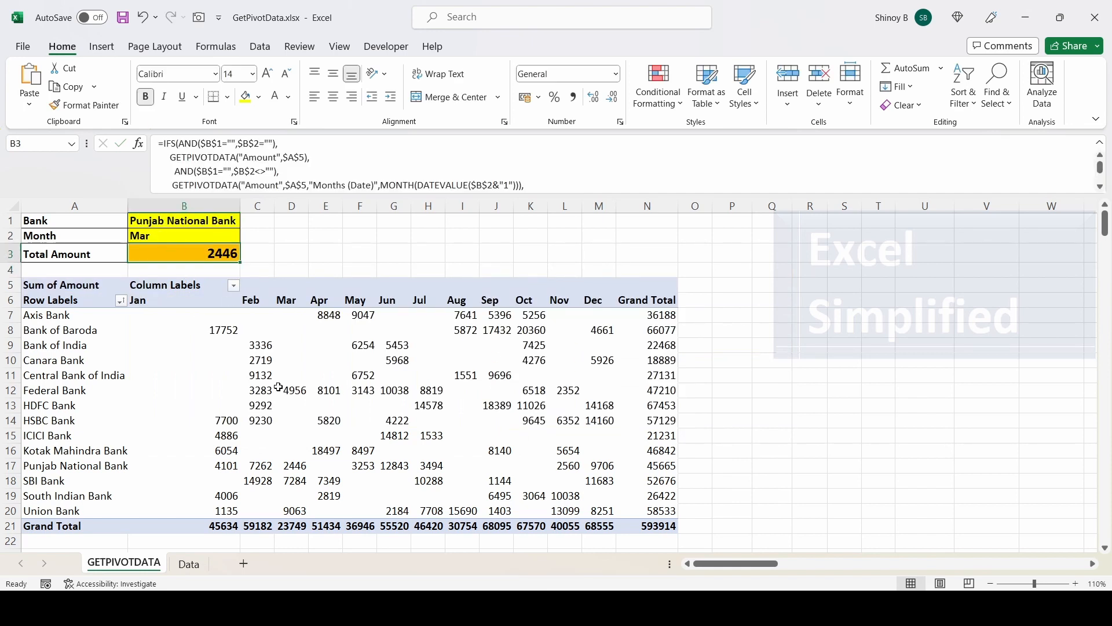
{"action": "left_click", "coordinate": [181, 221]}
{"action": "left_click", "coordinate": [247, 221]}
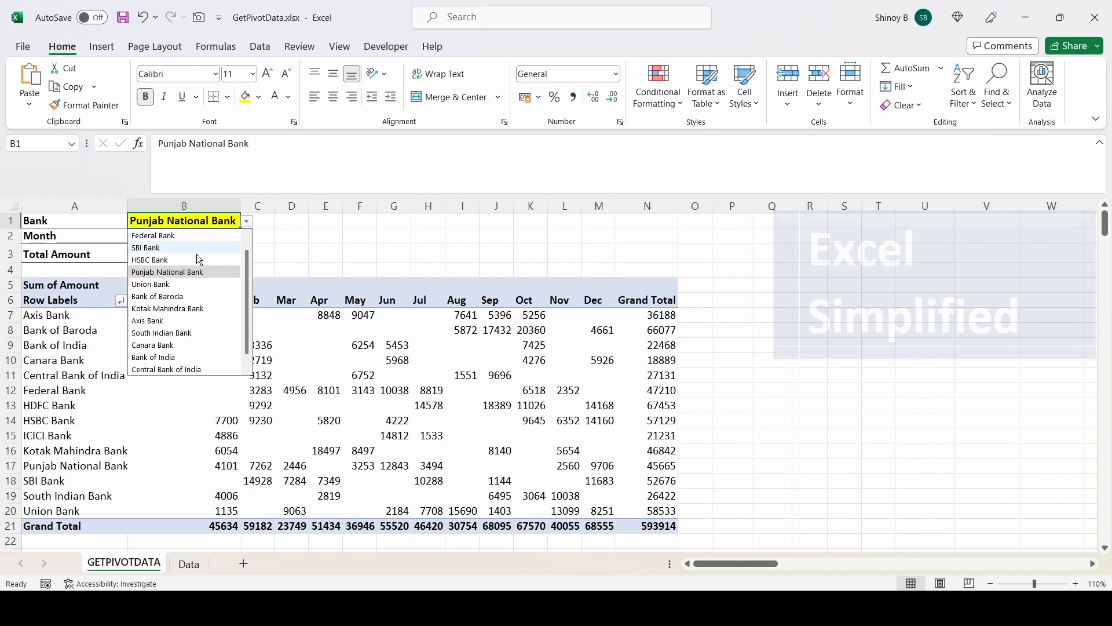
{"action": "left_click", "coordinate": [163, 235]}
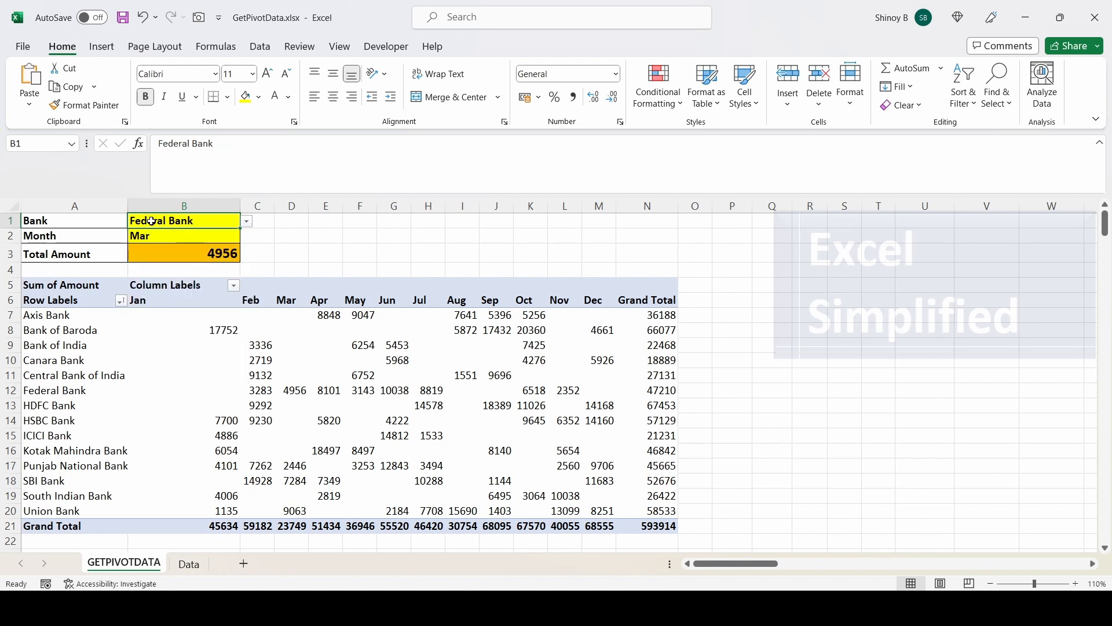
Test B3 with the bank in B1 cleared, comparing Mar and then Apr in B2 with those months' pivot columns.
{"action": "key", "text": "Delete"}
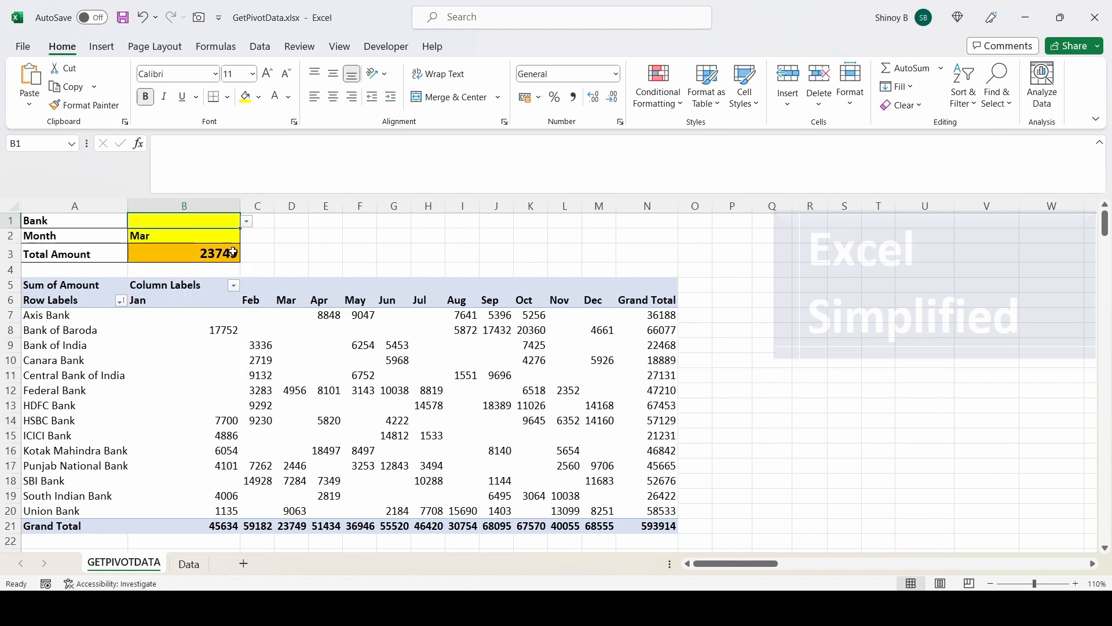
{"action": "left_click", "coordinate": [291, 290]}
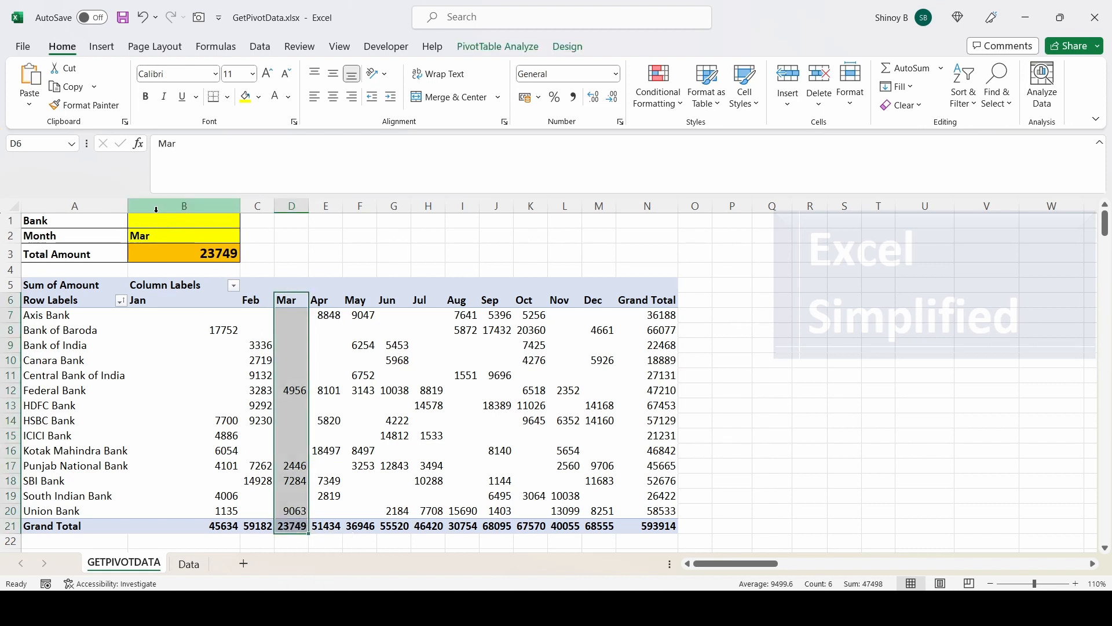
{"action": "left_click", "coordinate": [155, 233]}
{"action": "left_click", "coordinate": [247, 238]}
{"action": "left_click", "coordinate": [167, 286]}
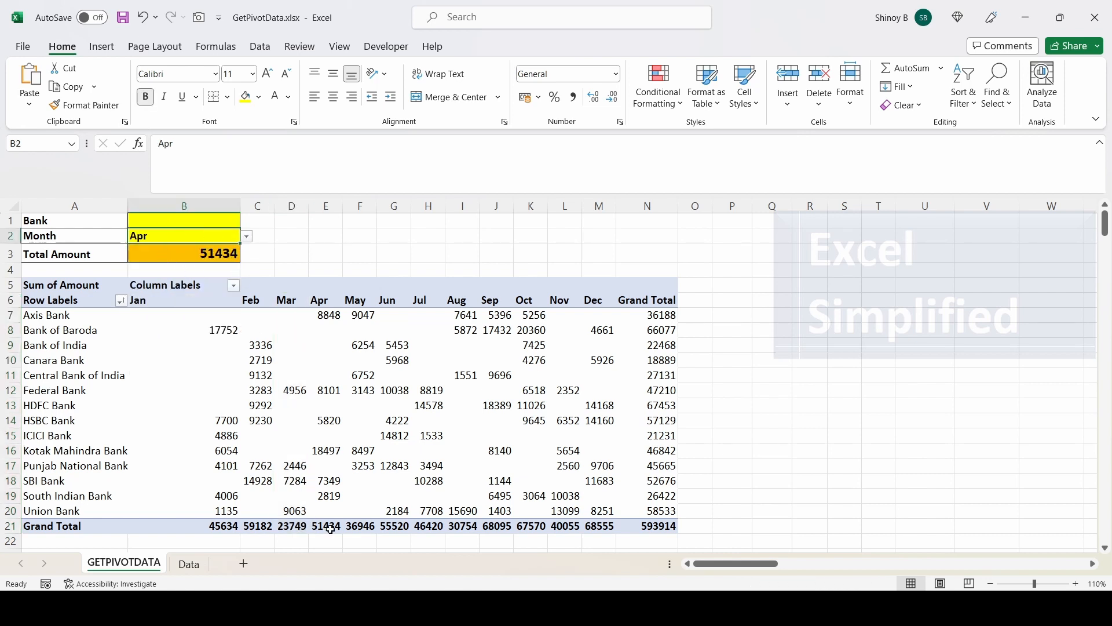
{"action": "left_click_drag", "start_coordinate": [323, 302], "coordinate": [331, 520]}
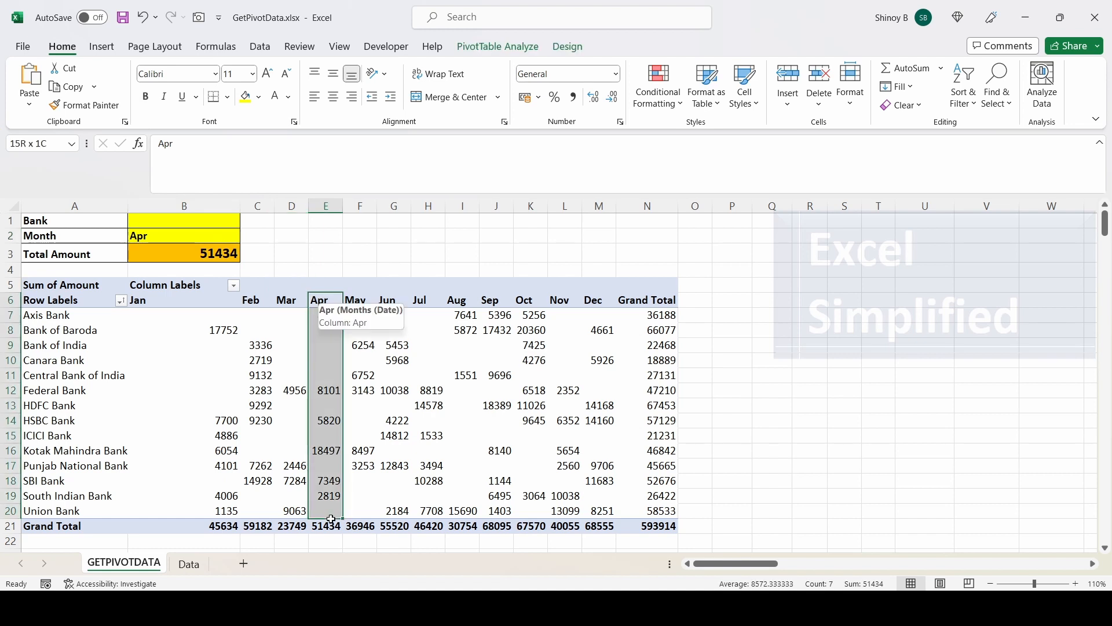
{"action": "left_click", "coordinate": [329, 525]}
Set the bank in B1 to Federal Bank, clear the month in B2, and compare B3 with that bank's grand total.
{"action": "left_click", "coordinate": [232, 221]}
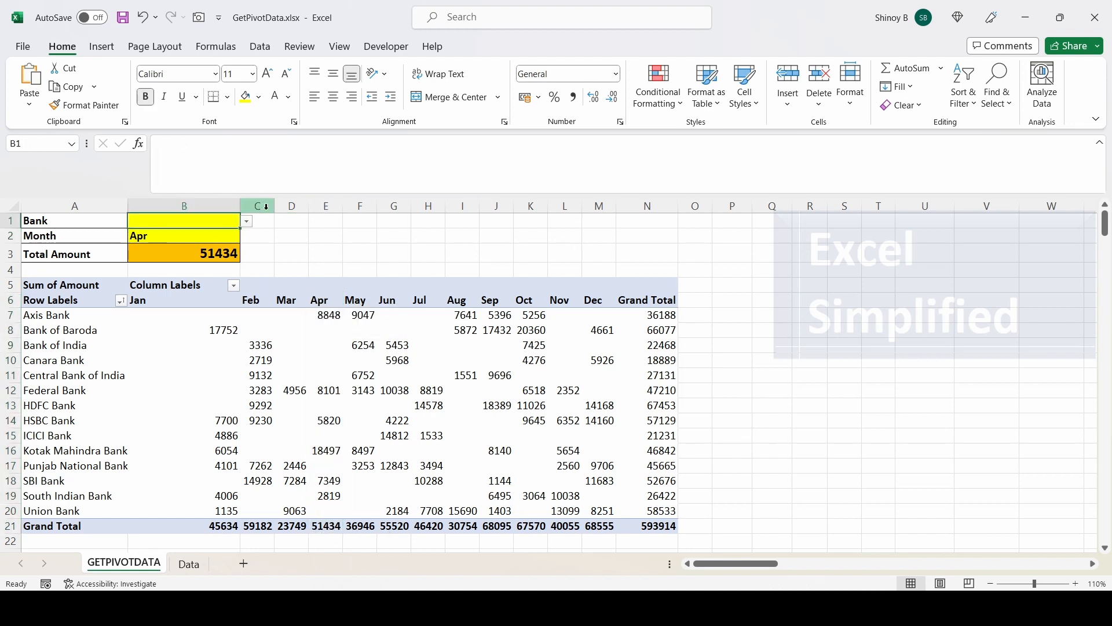
{"action": "left_click", "coordinate": [247, 220]}
{"action": "left_click", "coordinate": [199, 241]}
{"action": "left_click", "coordinate": [148, 236]}
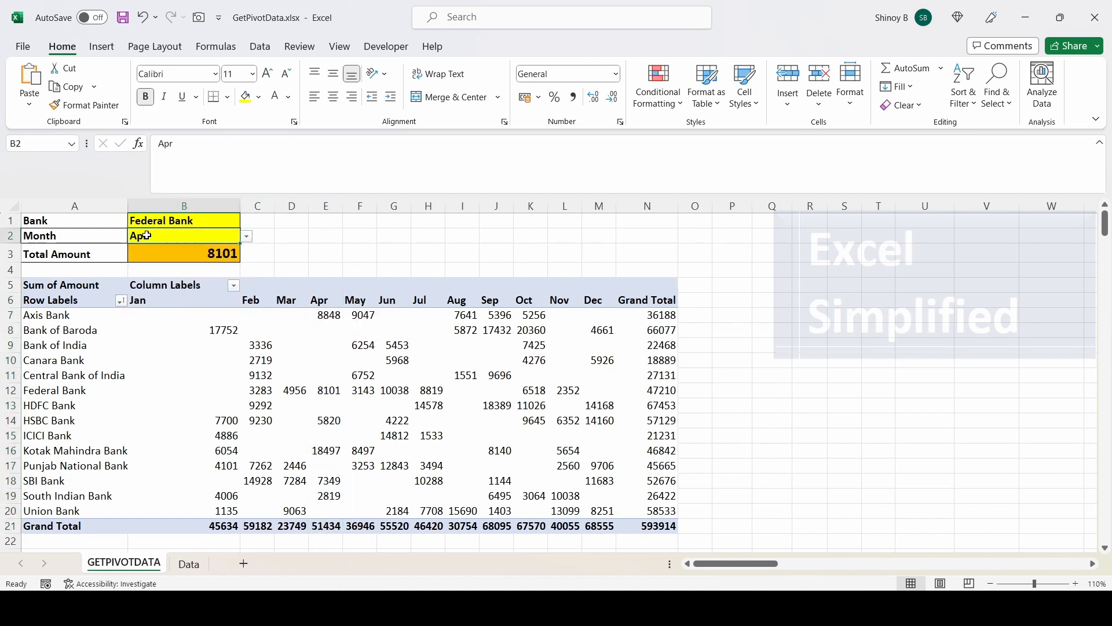
{"action": "key", "text": "Delete"}
{"action": "left_click_drag", "start_coordinate": [61, 392], "coordinate": [649, 390]}
{"action": "left_click", "coordinate": [660, 390]}
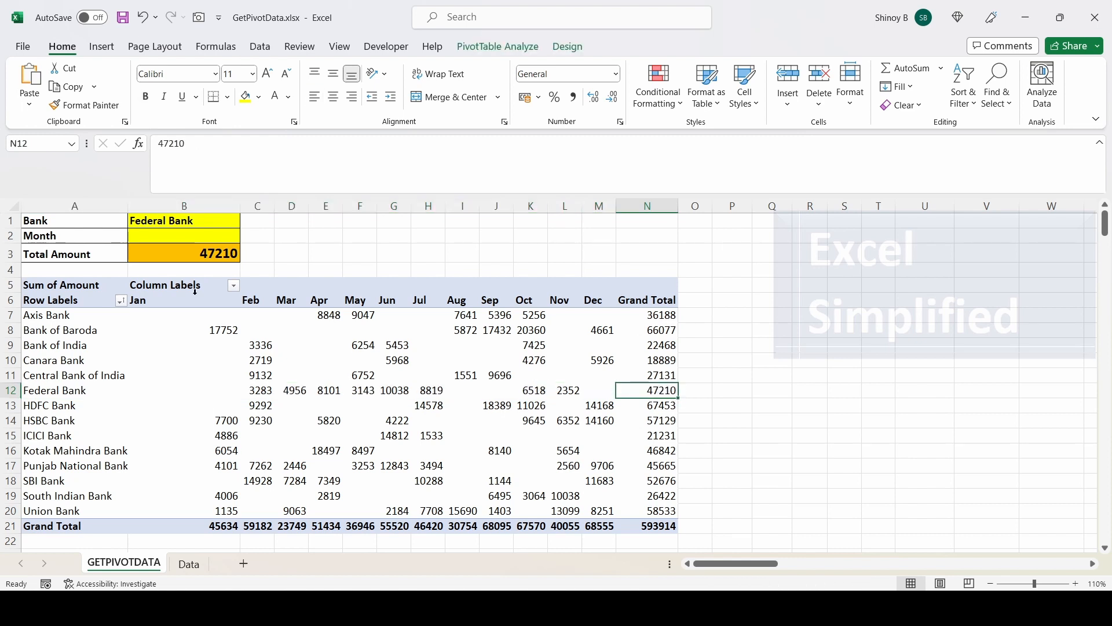
{"action": "left_click", "coordinate": [233, 251]}
Switch the bank in B1 to SBI Bank and compare B3 with the SBI Bank row's grand total.
{"action": "left_click", "coordinate": [191, 223]}
{"action": "left_click", "coordinate": [247, 221]}
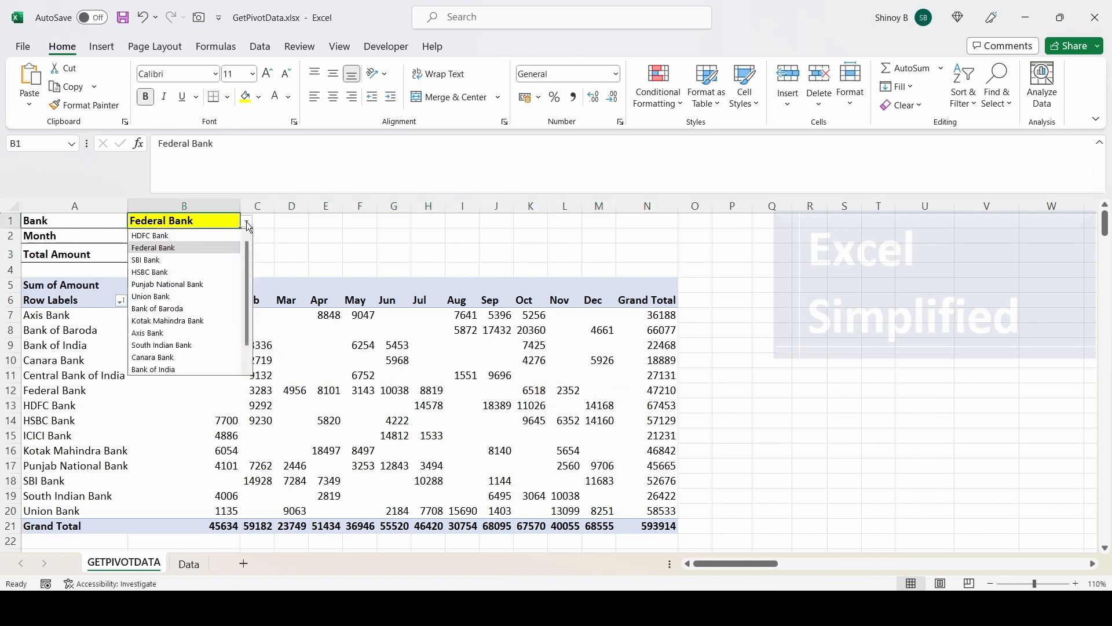
{"action": "left_click", "coordinate": [209, 260]}
{"action": "left_click", "coordinate": [216, 255]}
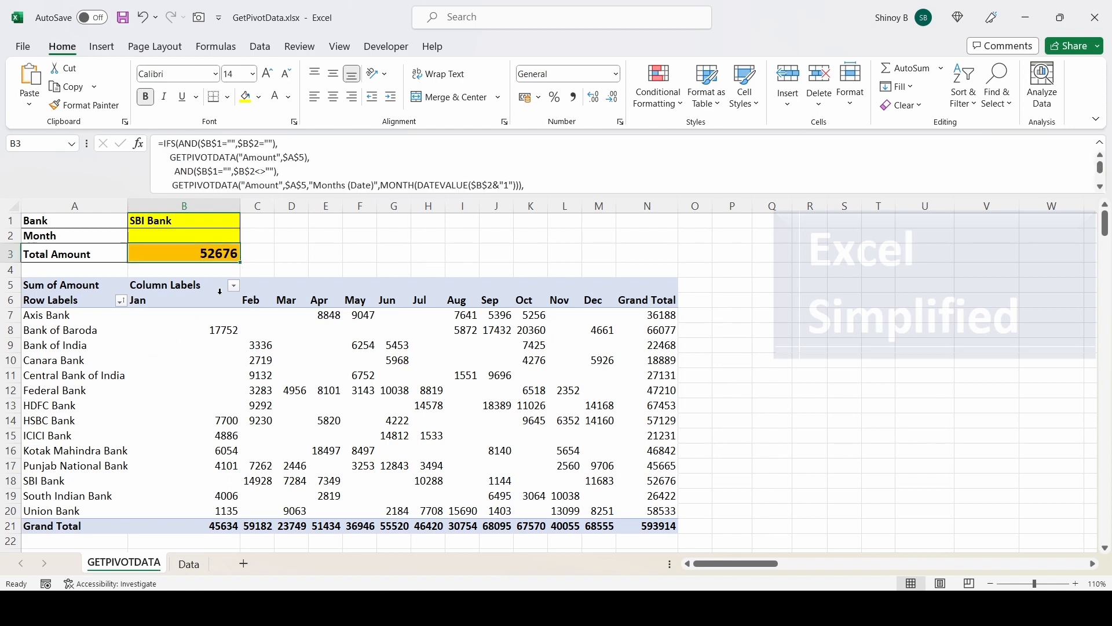
{"action": "left_click_drag", "start_coordinate": [70, 484], "coordinate": [660, 484]}
{"action": "left_click", "coordinate": [659, 484]}
Clear the bank in B1 so both criteria are blank and compare B3 with the pivot table's overall grand total.
{"action": "left_click", "coordinate": [151, 219]}
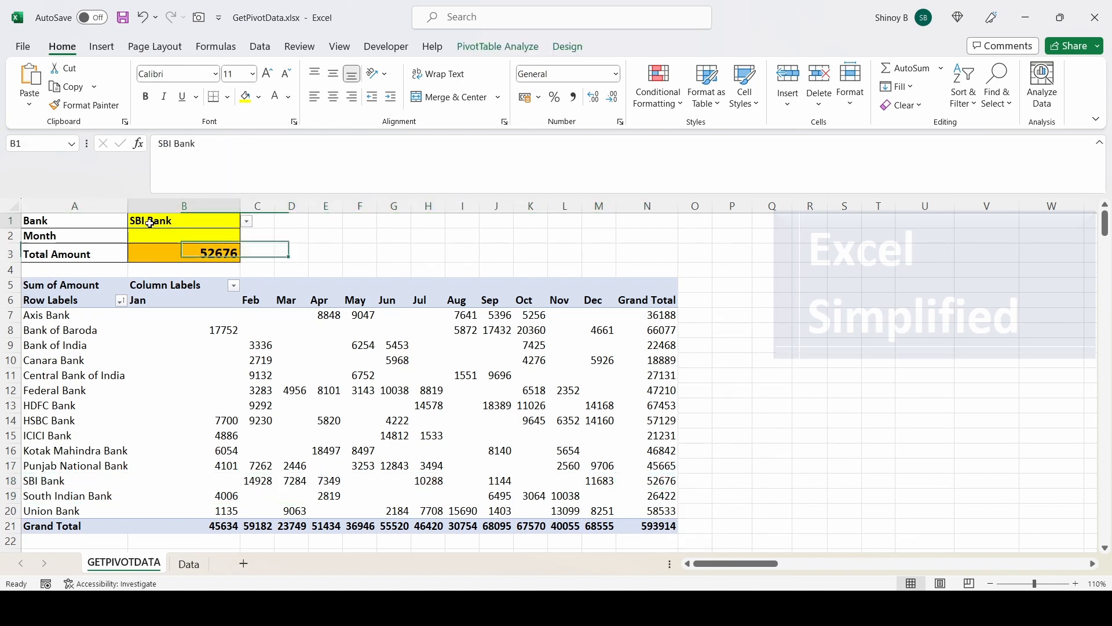
{"action": "key", "text": "Delete"}
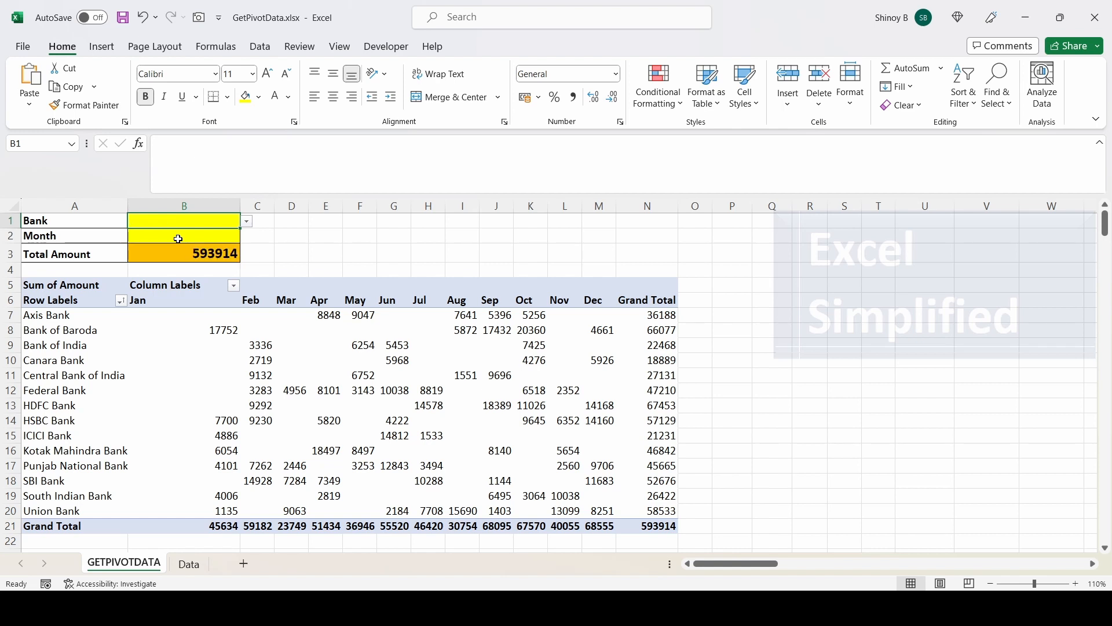
{"action": "left_click", "coordinate": [227, 258]}
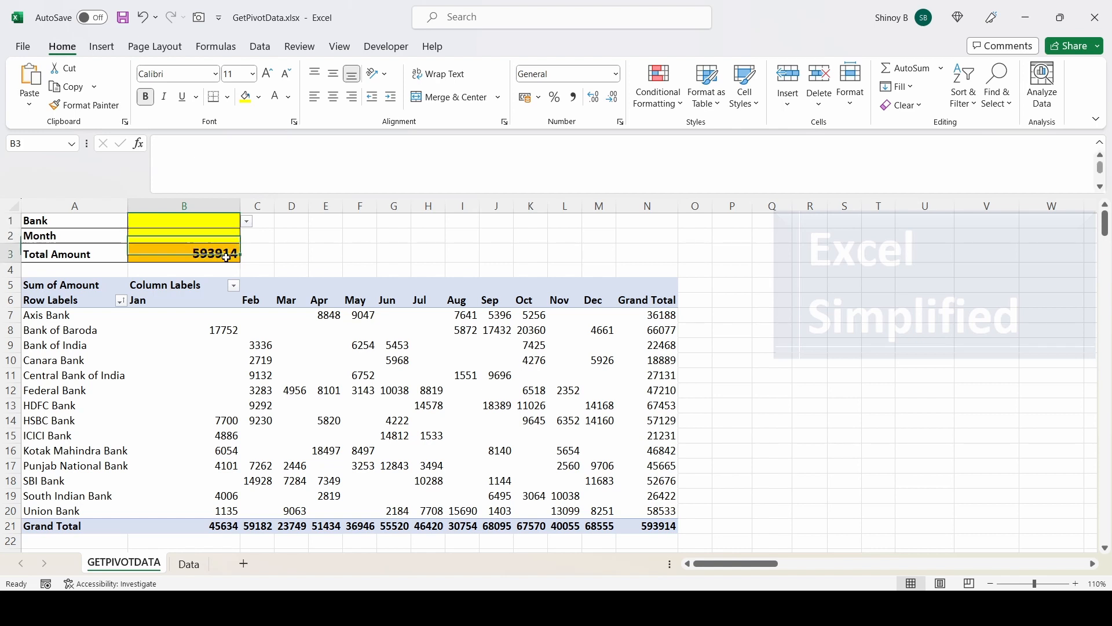
{"action": "left_click", "coordinate": [634, 527]}
Open the IFS formula in B3 for editing.
{"action": "left_click", "coordinate": [210, 258]}
{"action": "double_click", "coordinate": [210, 259]}
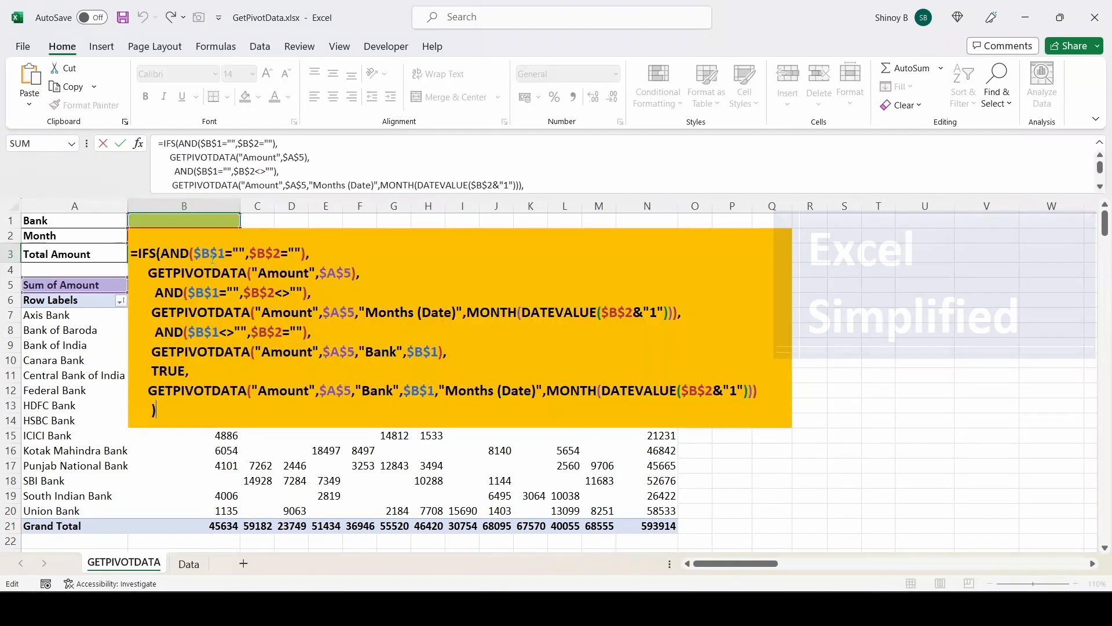